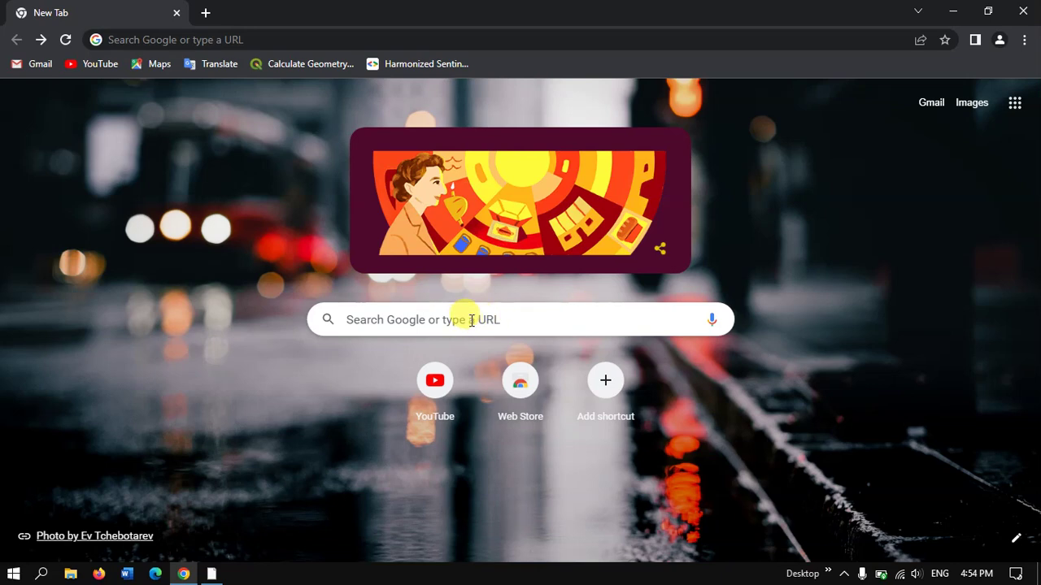
Search Google for hydrosheds, open the HydroSHEDS website and go to its data products page.
{"action": "left_click", "coordinate": [441, 313]}
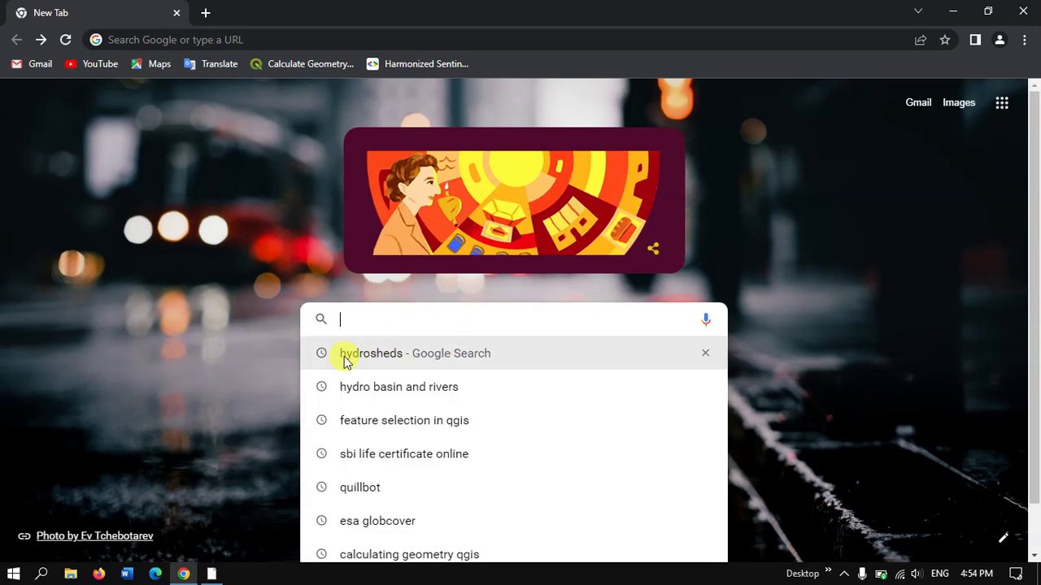
{"action": "left_click", "coordinate": [373, 355]}
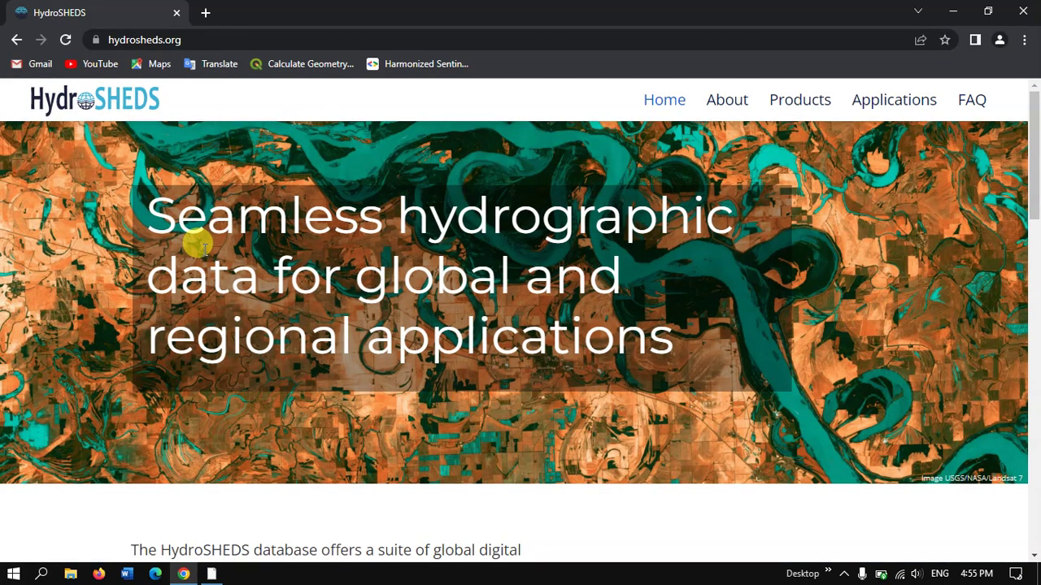
{"action": "scroll", "coordinate": [414, 272], "scroll_direction": "down", "scroll_amount": 2}
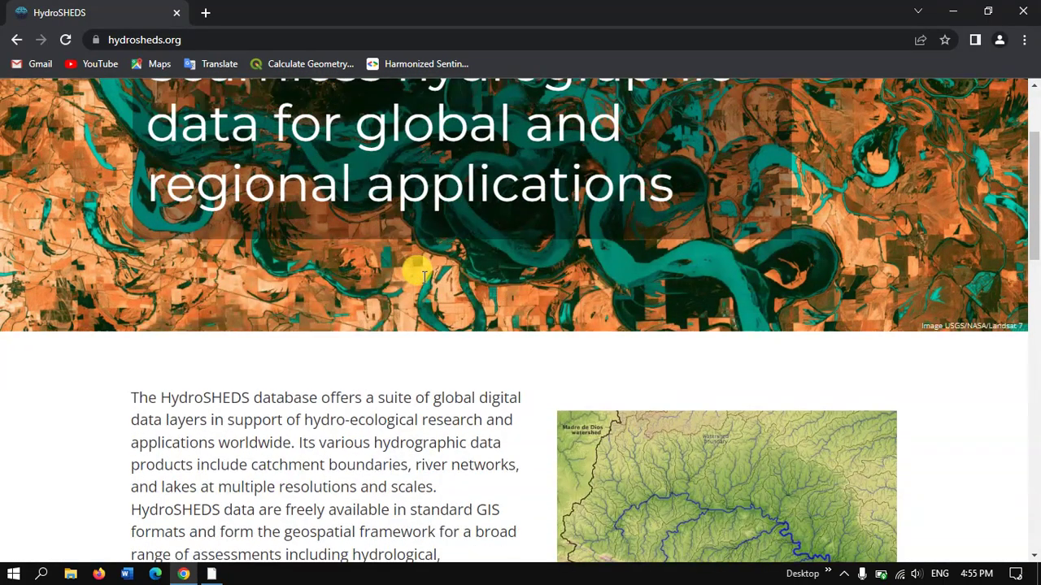
{"action": "scroll", "coordinate": [424, 278], "scroll_direction": "down", "scroll_amount": 1}
{"action": "scroll", "coordinate": [424, 280], "scroll_direction": "down", "scroll_amount": 1}
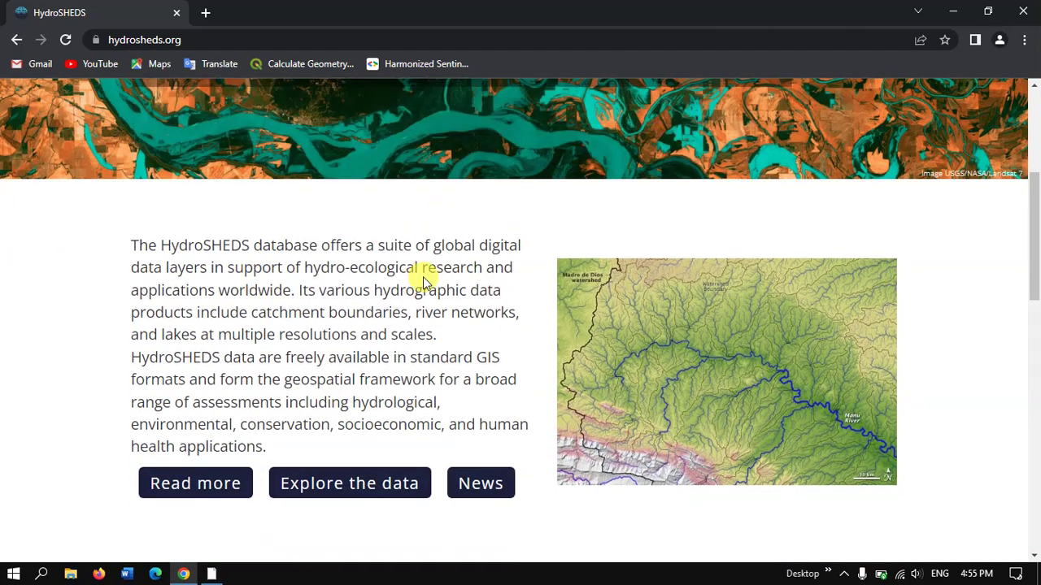
{"action": "scroll", "coordinate": [423, 277], "scroll_direction": "down", "scroll_amount": 2}
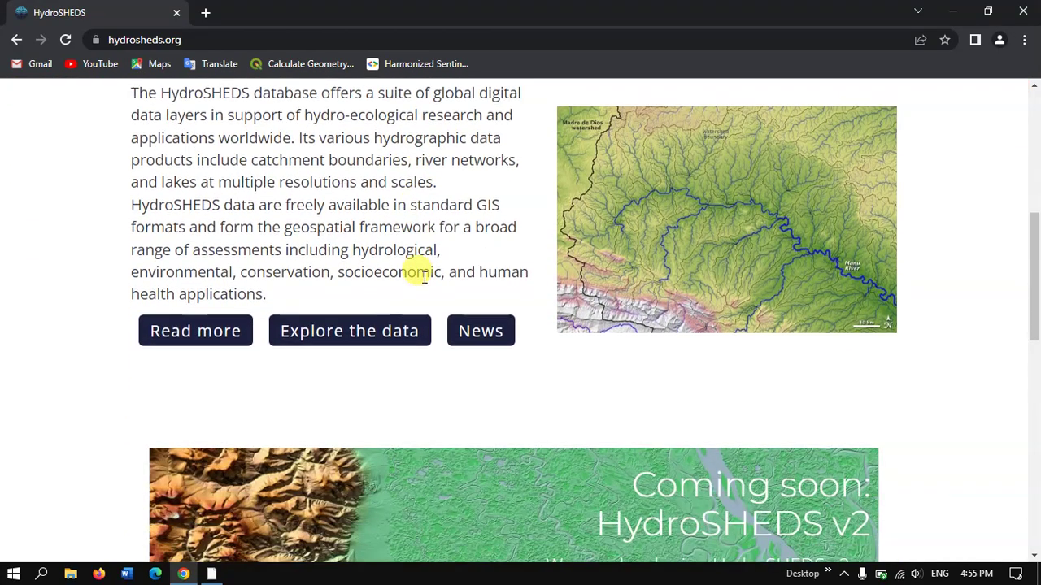
{"action": "left_click", "coordinate": [331, 341]}
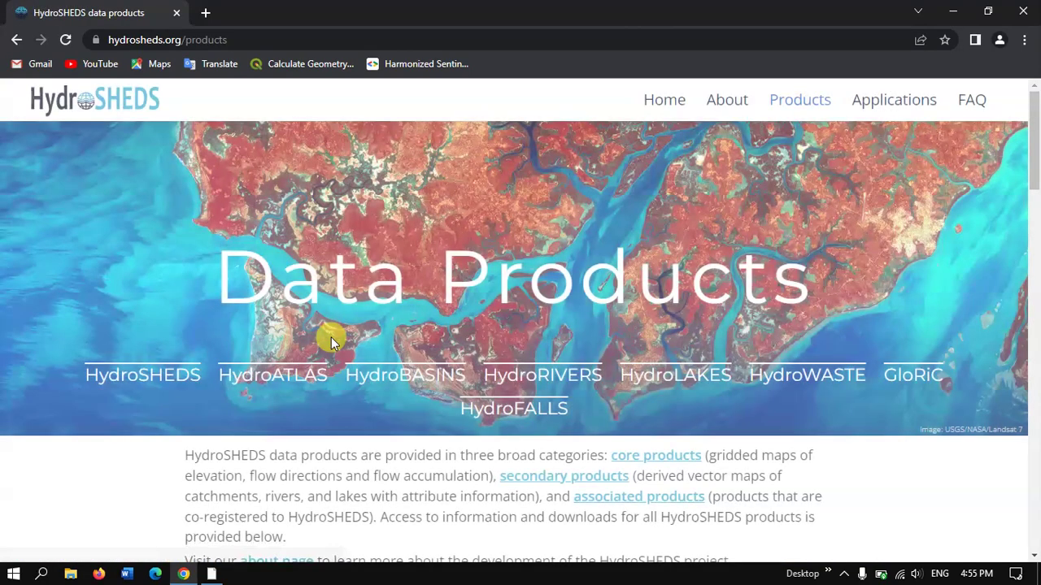
Open the HydroSHEDS core layers product page and review its dataset descriptions, resolutions, maps and license terms.
{"action": "scroll", "coordinate": [332, 339], "scroll_direction": "down", "scroll_amount": 1}
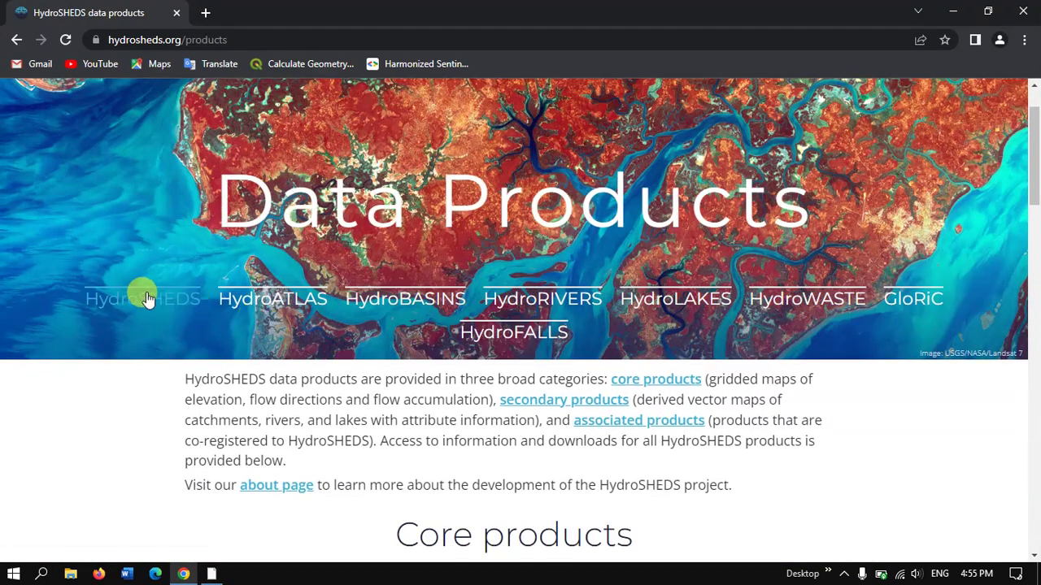
{"action": "left_click", "coordinate": [119, 301]}
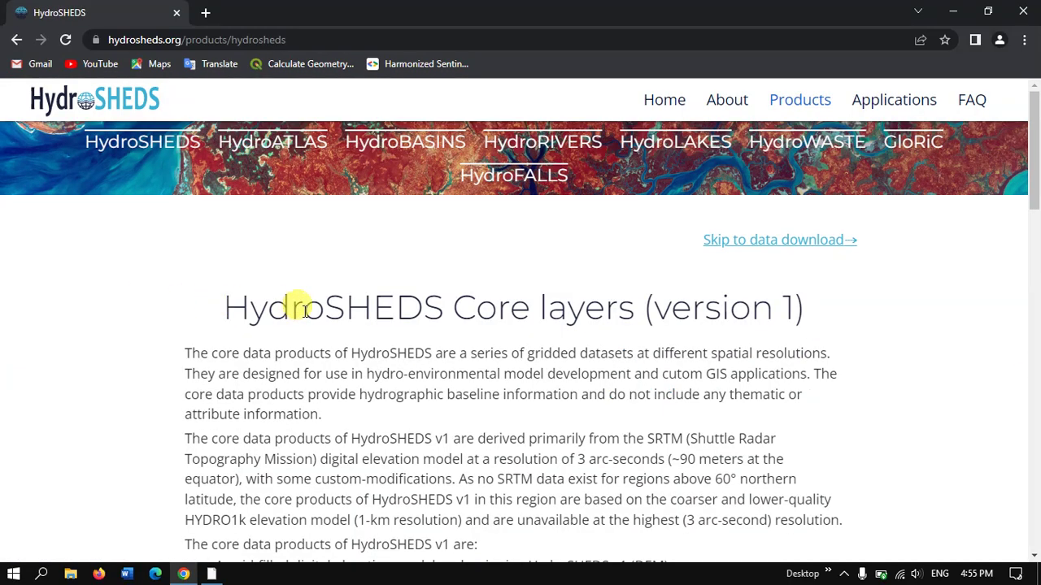
{"action": "scroll", "coordinate": [305, 307], "scroll_direction": "down", "scroll_amount": 1}
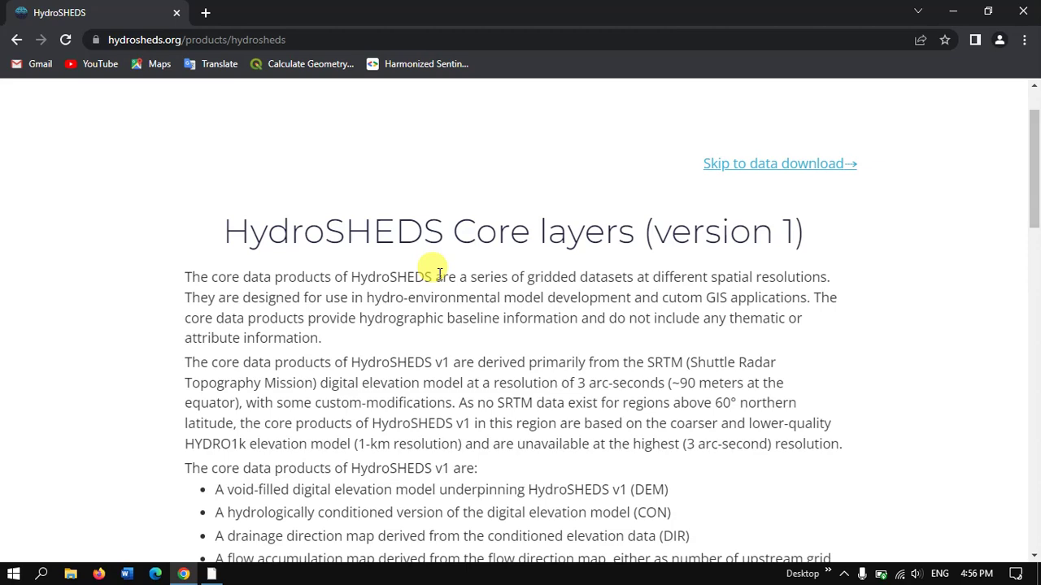
{"action": "scroll", "coordinate": [439, 275], "scroll_direction": "down", "scroll_amount": 1}
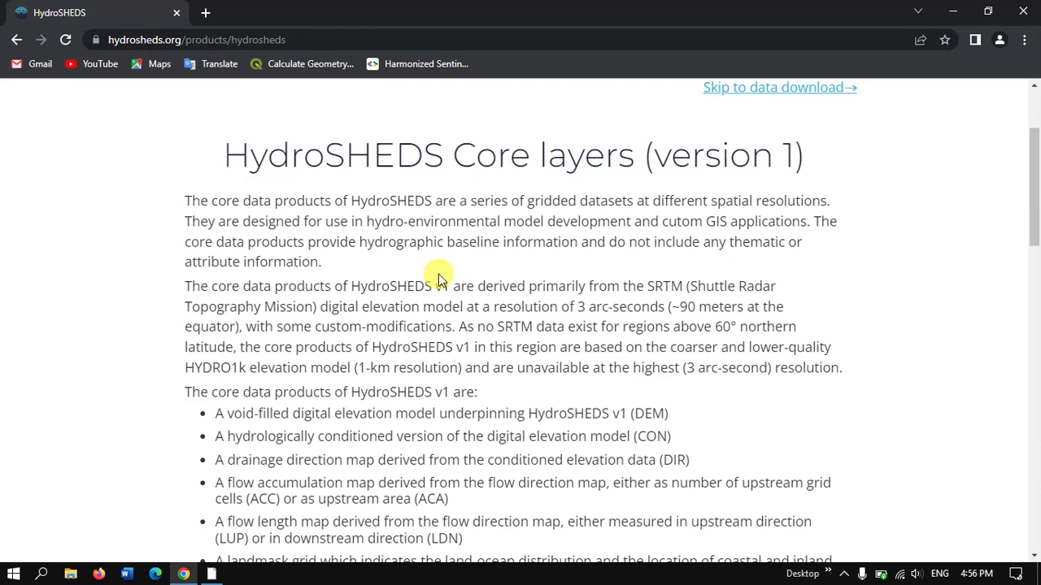
{"action": "scroll", "coordinate": [448, 272], "scroll_direction": "down", "scroll_amount": 1}
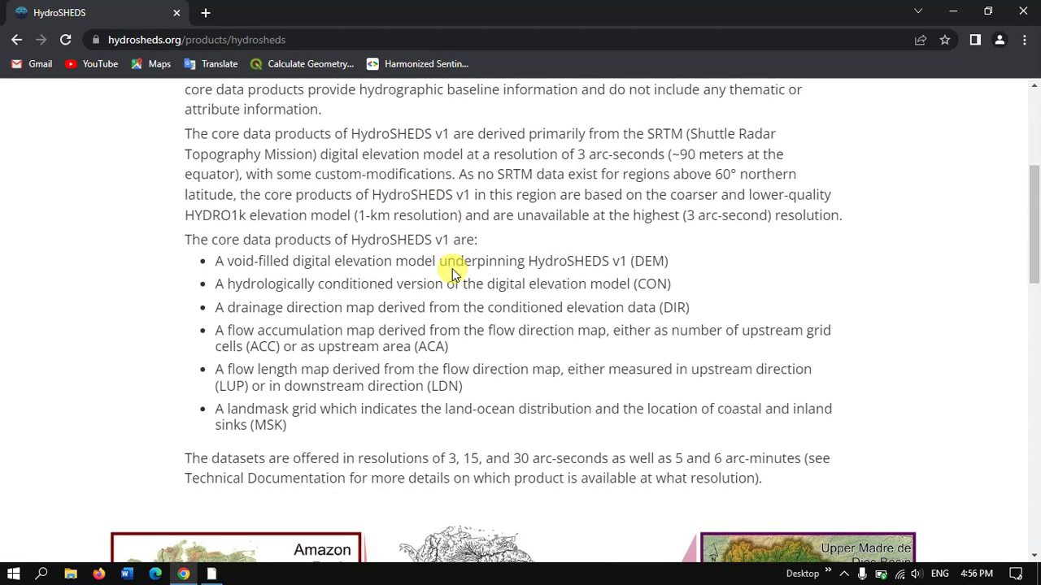
{"action": "scroll", "coordinate": [453, 268], "scroll_direction": "up", "scroll_amount": 1}
{"action": "scroll", "coordinate": [515, 318], "scroll_direction": "down", "scroll_amount": 2}
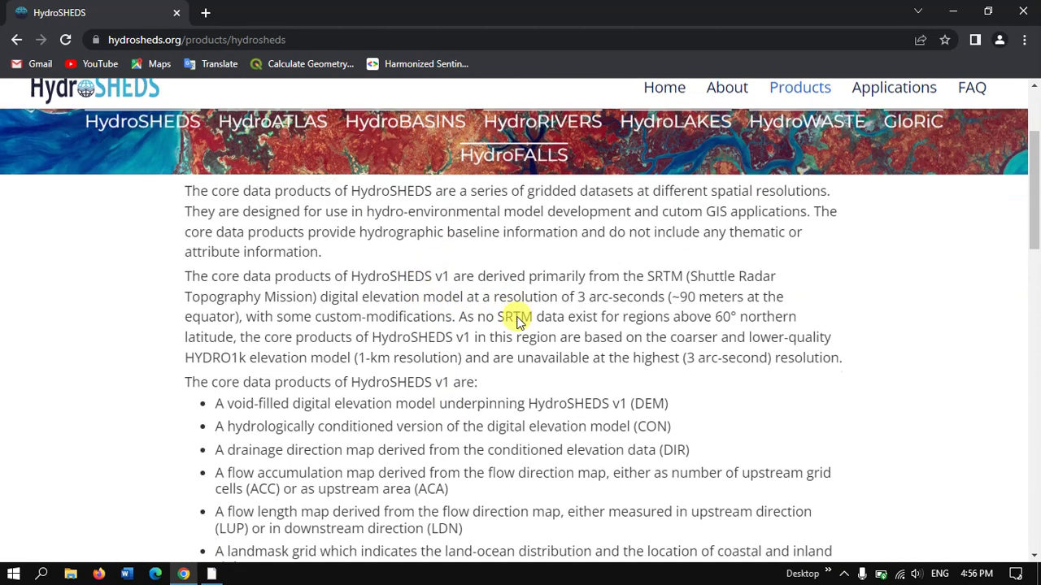
{"action": "scroll", "coordinate": [515, 320], "scroll_direction": "down", "scroll_amount": 6}
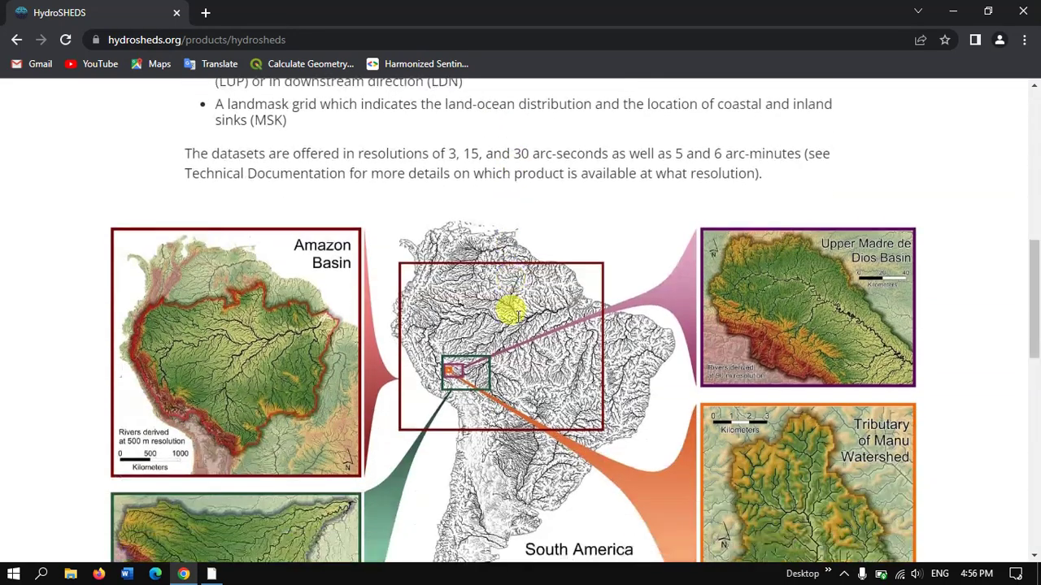
{"action": "scroll", "coordinate": [516, 318], "scroll_direction": "down", "scroll_amount": 5}
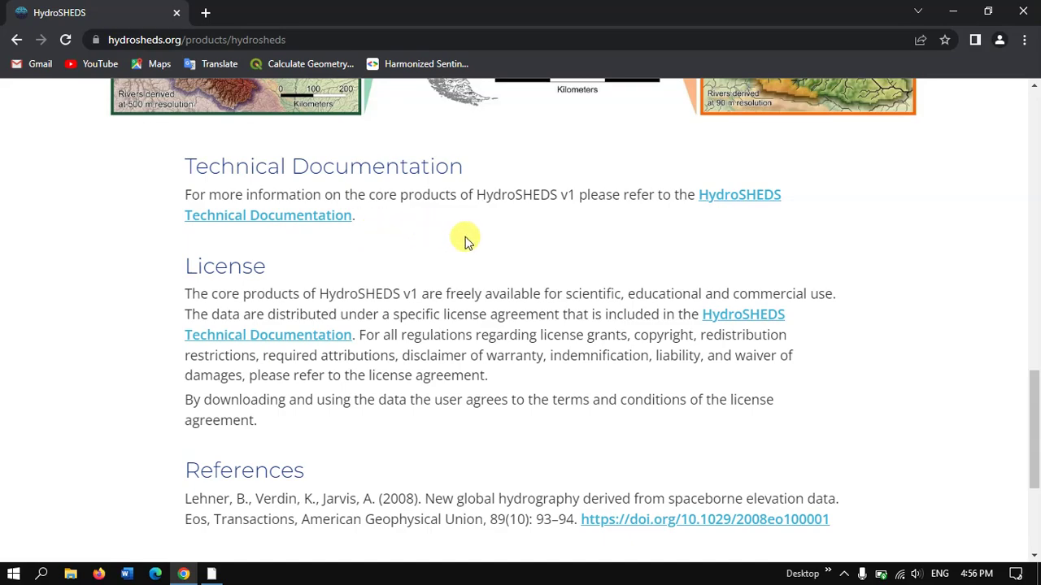
Open the HydroBASINS product page and go to its continental downloads table.
{"action": "scroll", "coordinate": [465, 236], "scroll_direction": "up", "scroll_amount": 15}
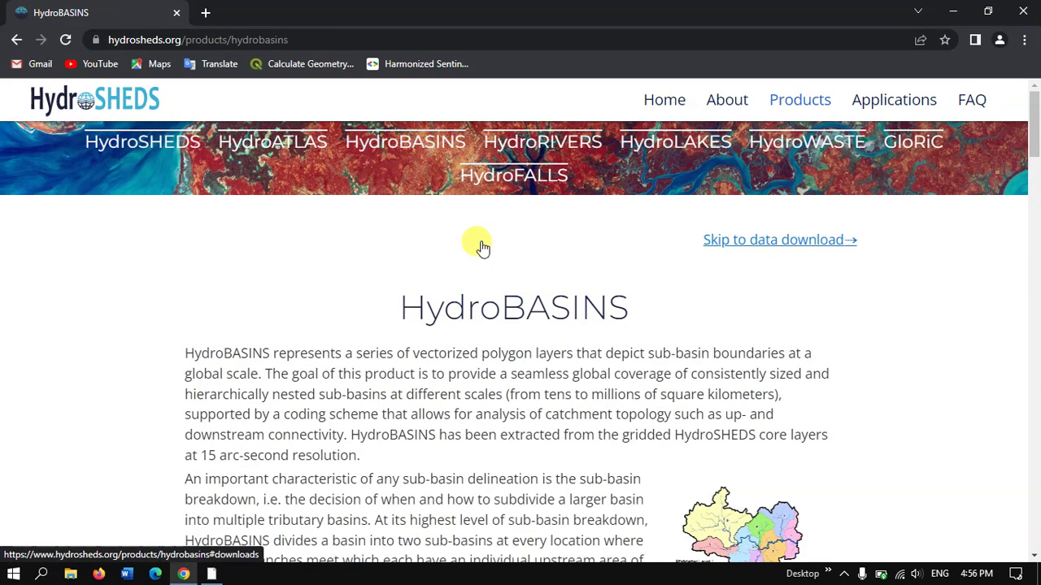
{"action": "scroll", "coordinate": [483, 252], "scroll_direction": "down", "scroll_amount": 10}
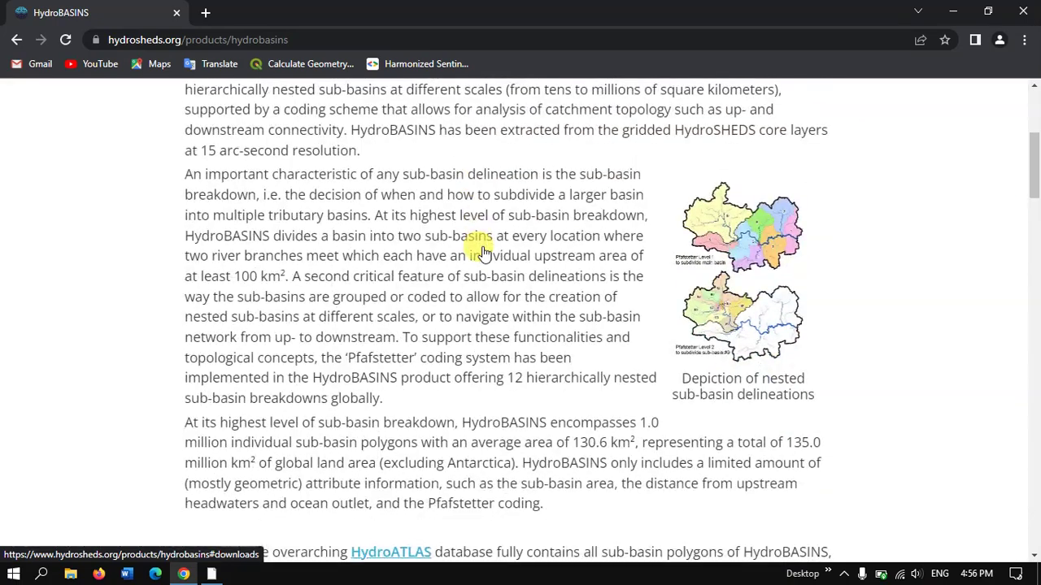
{"action": "scroll", "coordinate": [482, 250], "scroll_direction": "down", "scroll_amount": 10}
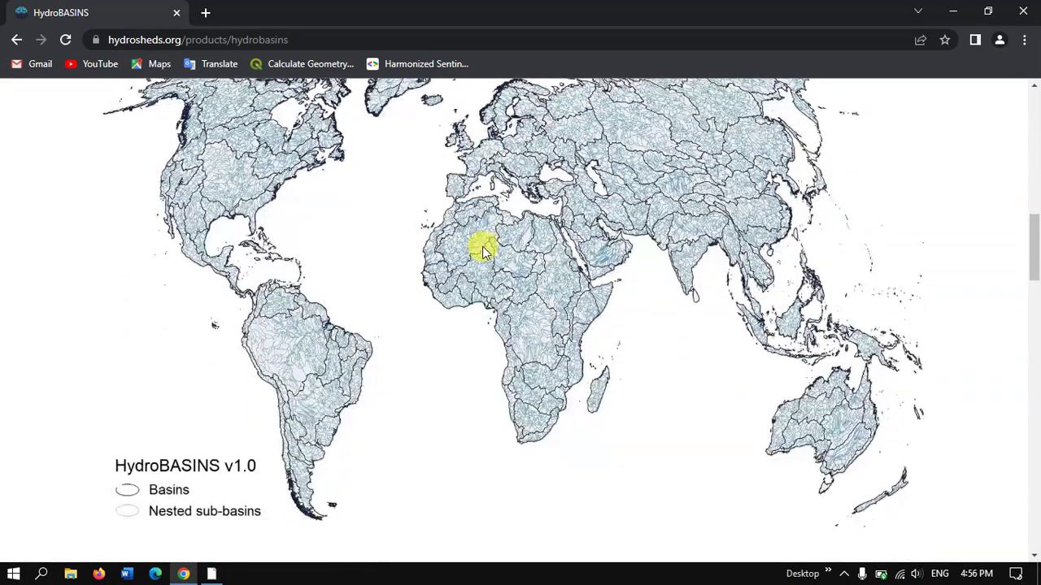
{"action": "scroll", "coordinate": [482, 252], "scroll_direction": "down", "scroll_amount": 8}
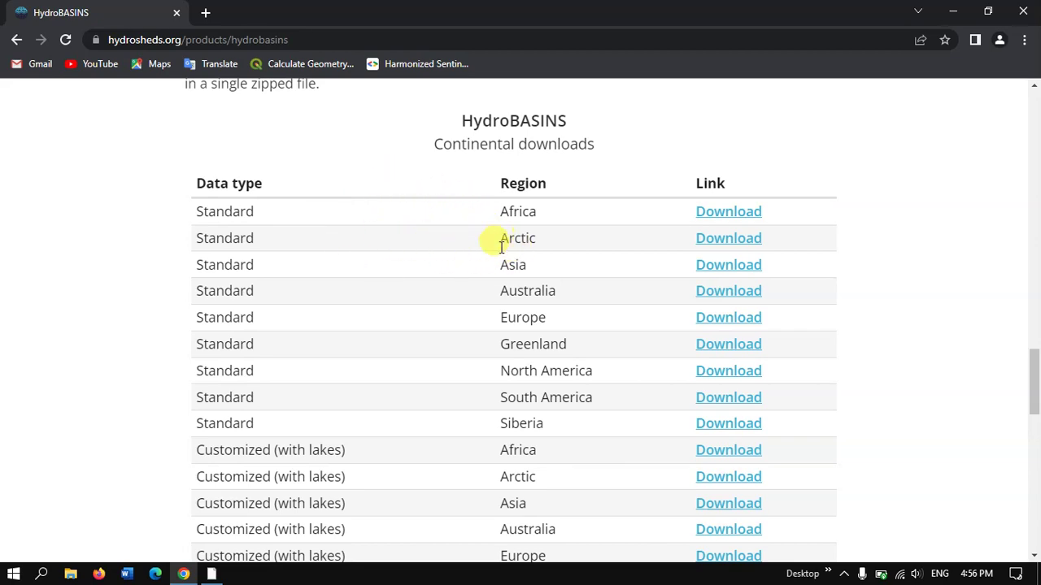
Download the Standard HydroBASINS data for the Asia region from the continental downloads table.
{"action": "scroll", "coordinate": [444, 248], "scroll_direction": "down", "scroll_amount": 1}
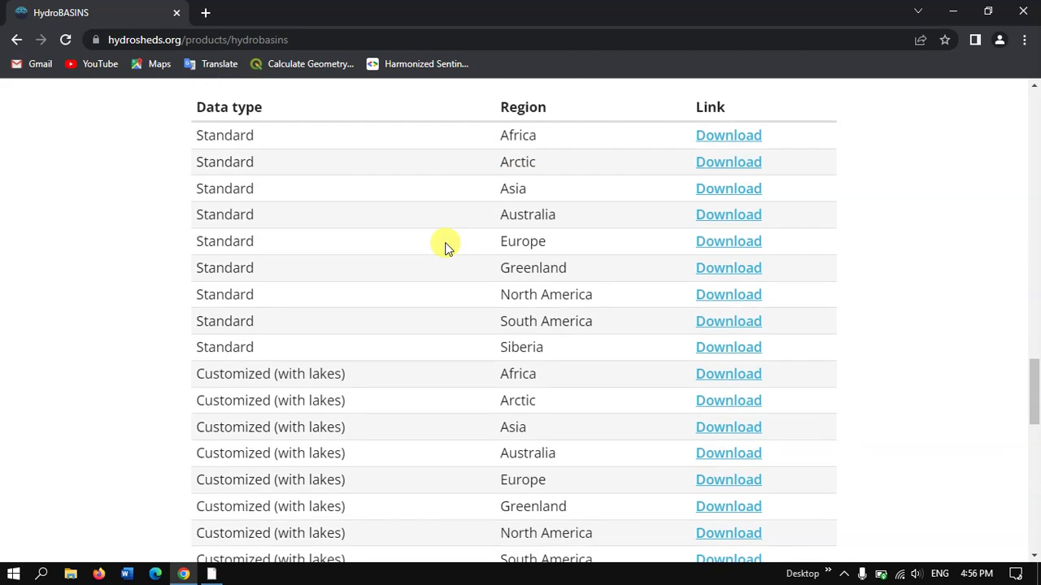
{"action": "scroll", "coordinate": [449, 241], "scroll_direction": "down", "scroll_amount": 3}
{"action": "scroll", "coordinate": [454, 238], "scroll_direction": "up", "scroll_amount": 4}
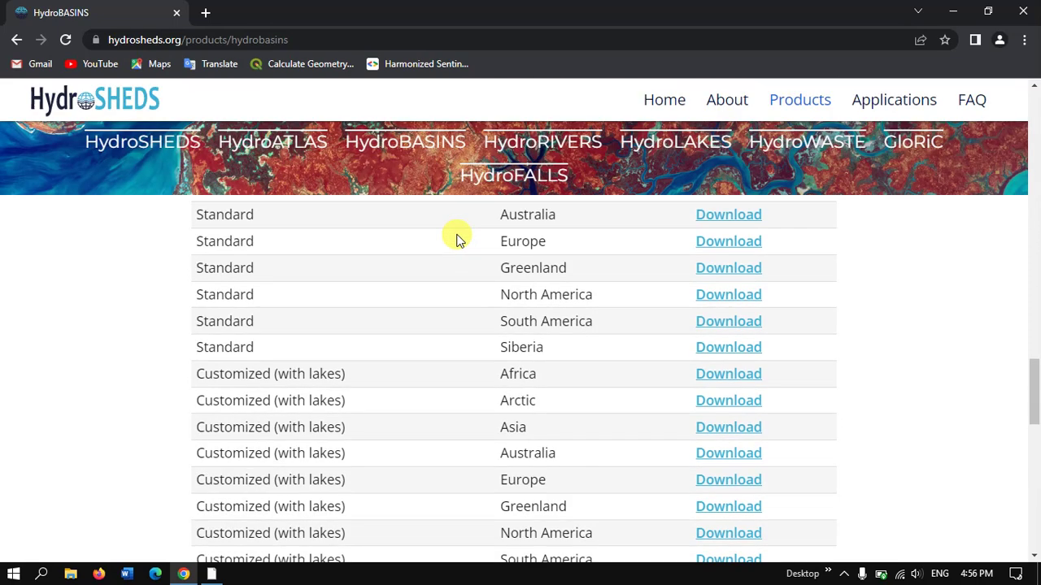
{"action": "scroll", "coordinate": [406, 261], "scroll_direction": "up", "scroll_amount": 2}
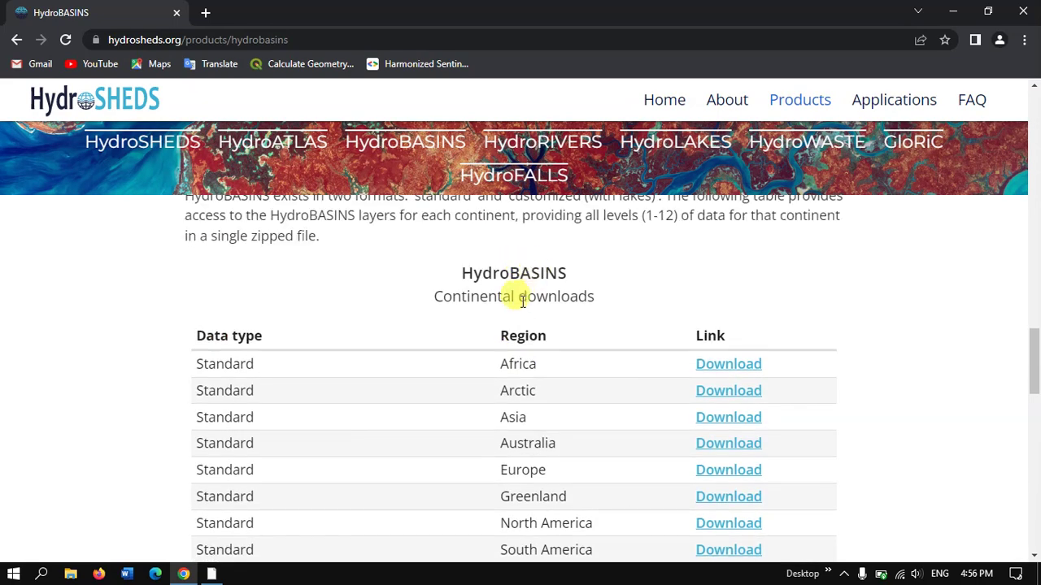
{"action": "scroll", "coordinate": [564, 303], "scroll_direction": "down", "scroll_amount": 1}
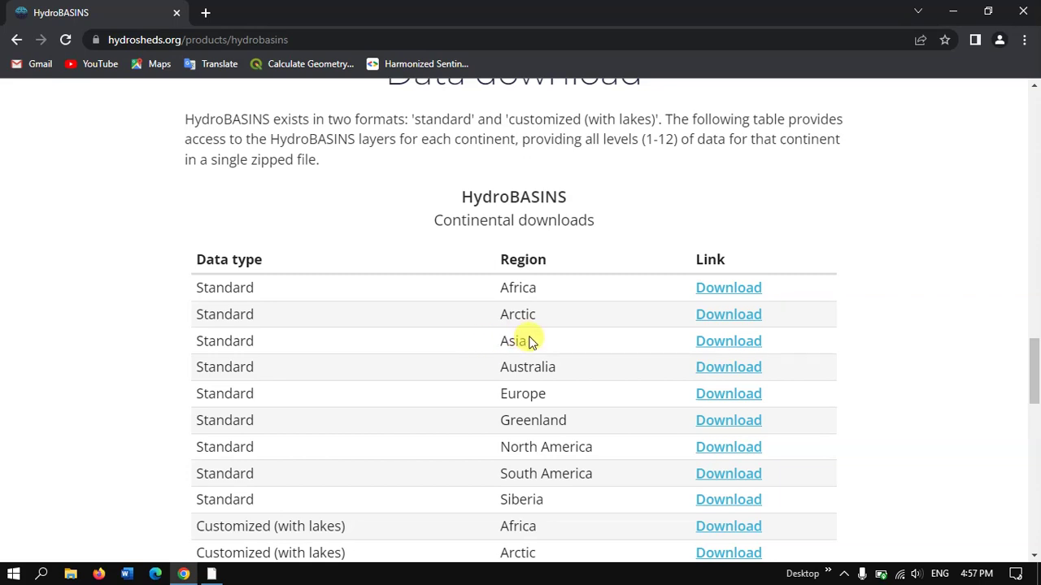
{"action": "scroll", "coordinate": [529, 341], "scroll_direction": "down", "scroll_amount": 1}
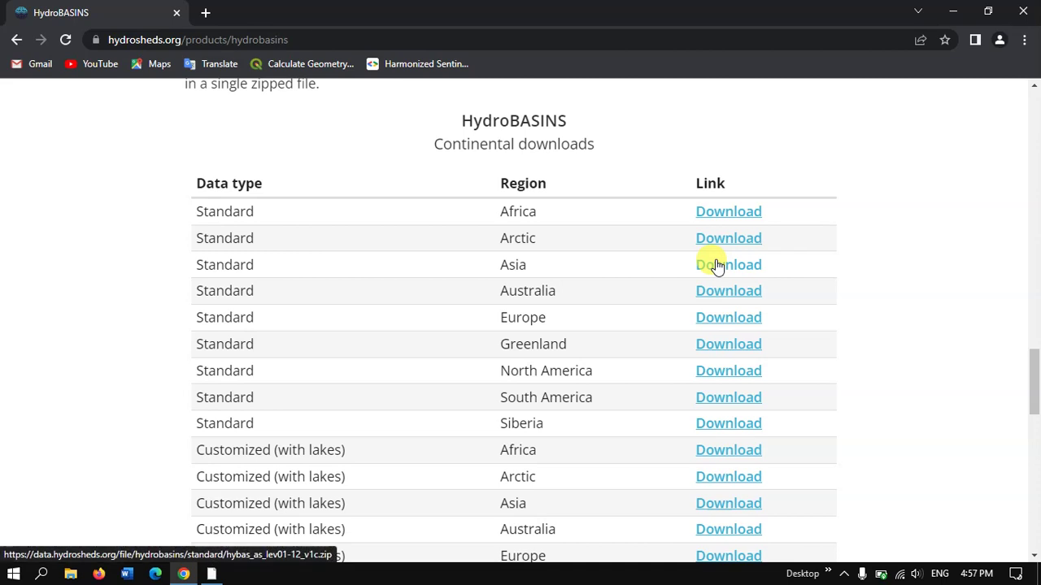
{"action": "scroll", "coordinate": [715, 266], "scroll_direction": "up", "scroll_amount": 1}
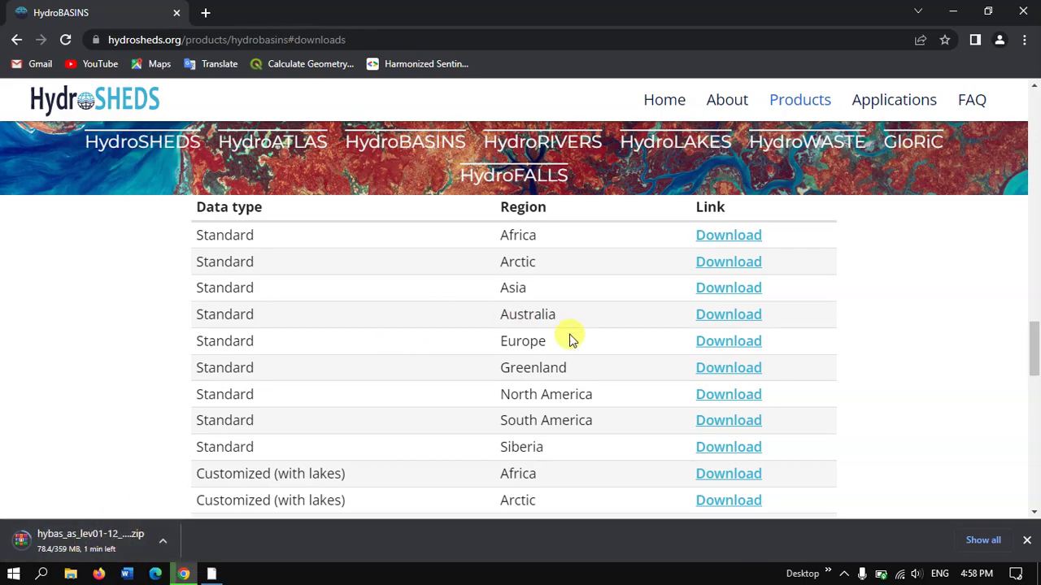
Open the HydroRIVERS product page while the HydroBASINS archive downloads.
{"action": "scroll", "coordinate": [917, 352], "scroll_direction": "up", "scroll_amount": 10}
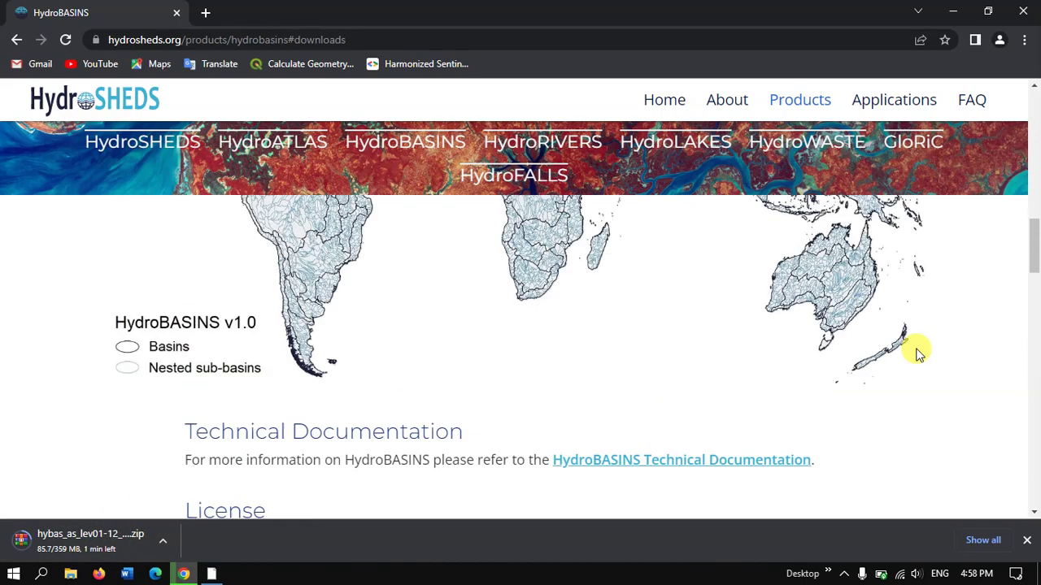
{"action": "scroll", "coordinate": [917, 352], "scroll_direction": "up", "scroll_amount": 5}
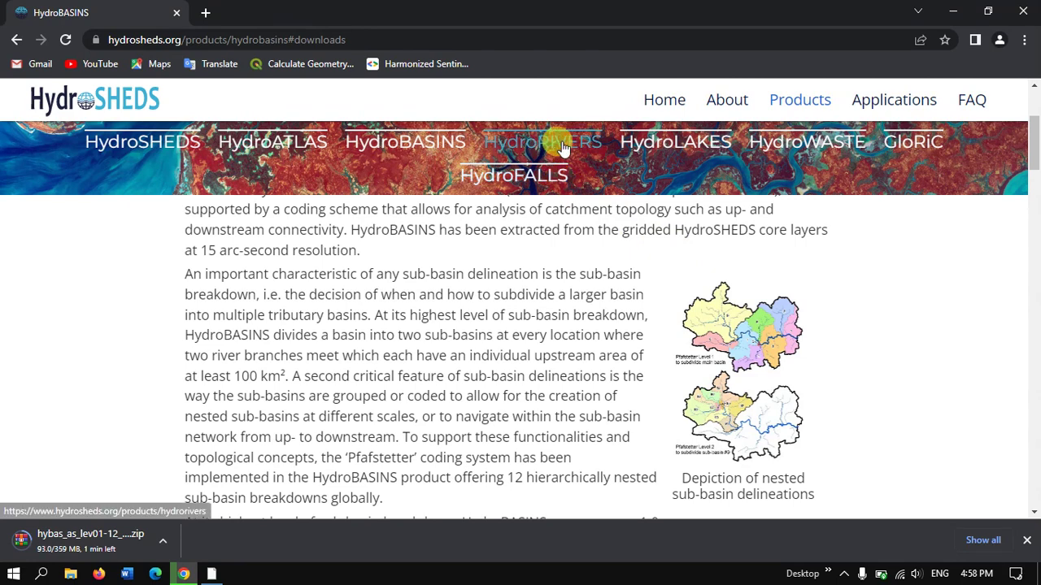
{"action": "scroll", "coordinate": [536, 152], "scroll_direction": "up", "scroll_amount": 3}
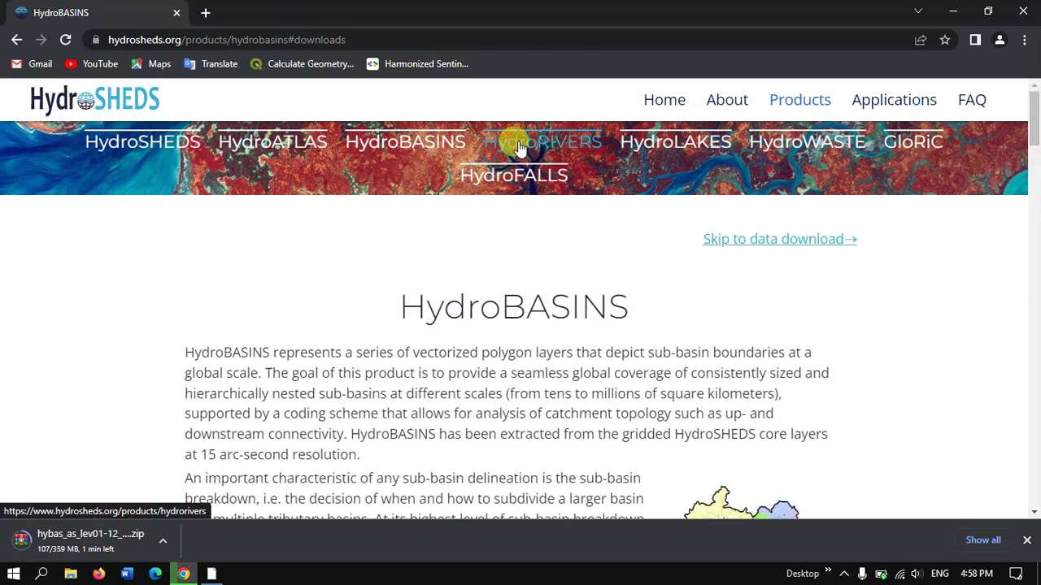
{"action": "left_click", "coordinate": [520, 147]}
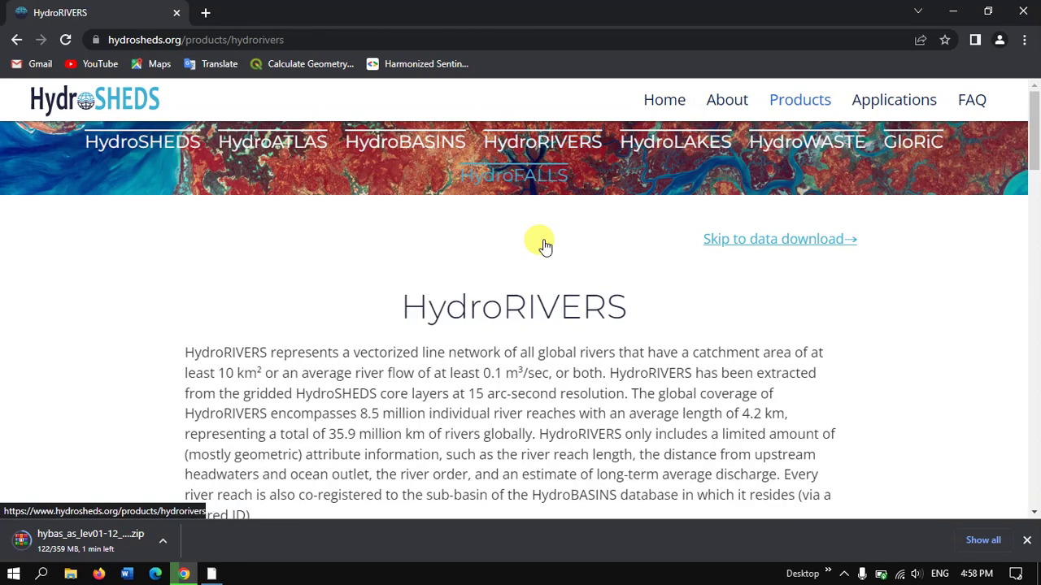
Examine the HydroRIVERS description and the world map of river networks.
{"action": "scroll", "coordinate": [557, 276], "scroll_direction": "down", "scroll_amount": 2}
{"action": "scroll", "coordinate": [553, 272], "scroll_direction": "down", "scroll_amount": 6}
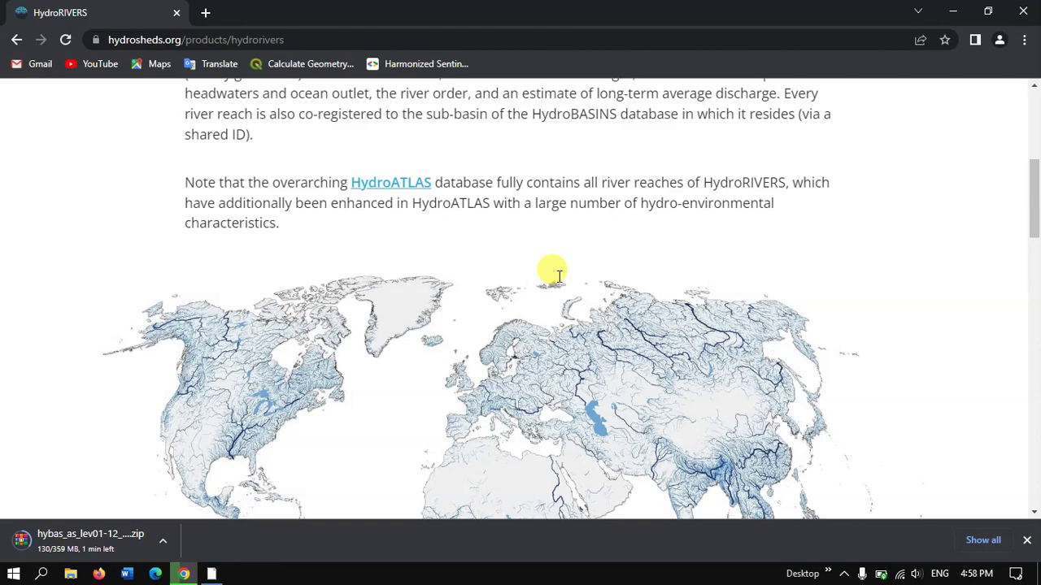
{"action": "scroll", "coordinate": [557, 276], "scroll_direction": "up", "scroll_amount": 8}
{"action": "scroll", "coordinate": [506, 279], "scroll_direction": "down", "scroll_amount": 2}
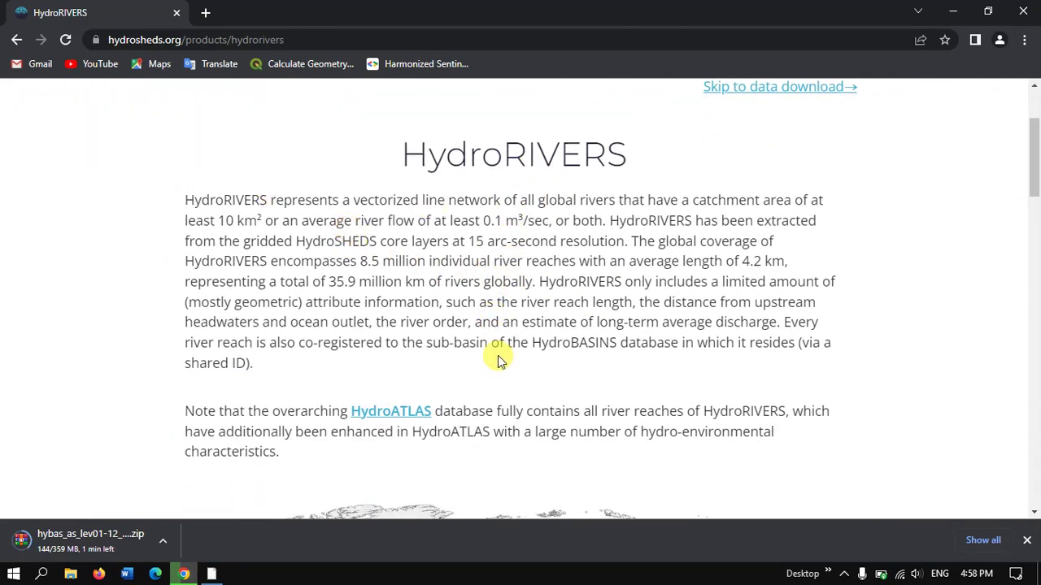
{"action": "scroll", "coordinate": [498, 356], "scroll_direction": "down", "scroll_amount": 7}
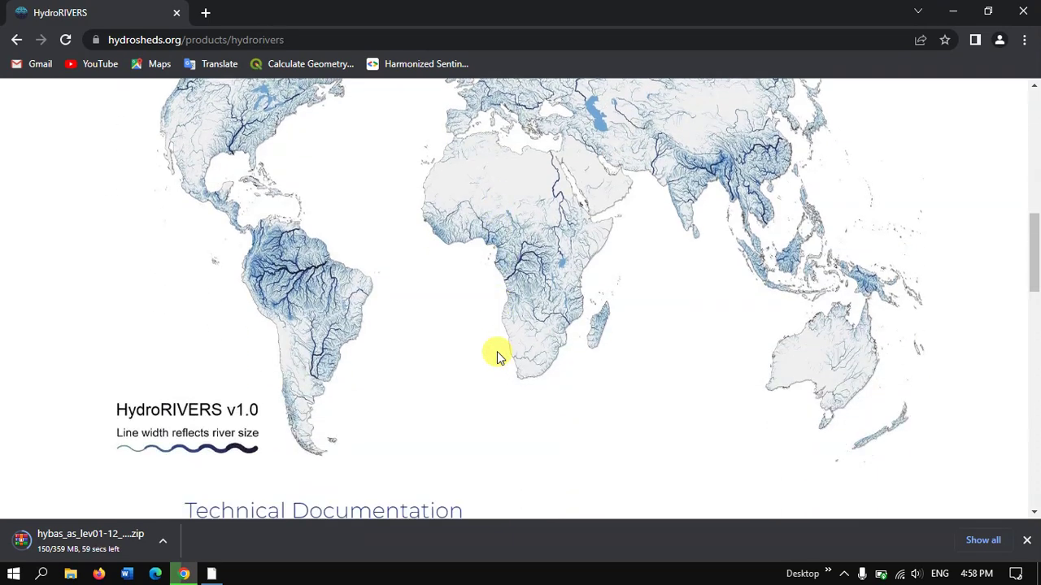
{"action": "scroll", "coordinate": [497, 356], "scroll_direction": "up", "scroll_amount": 2}
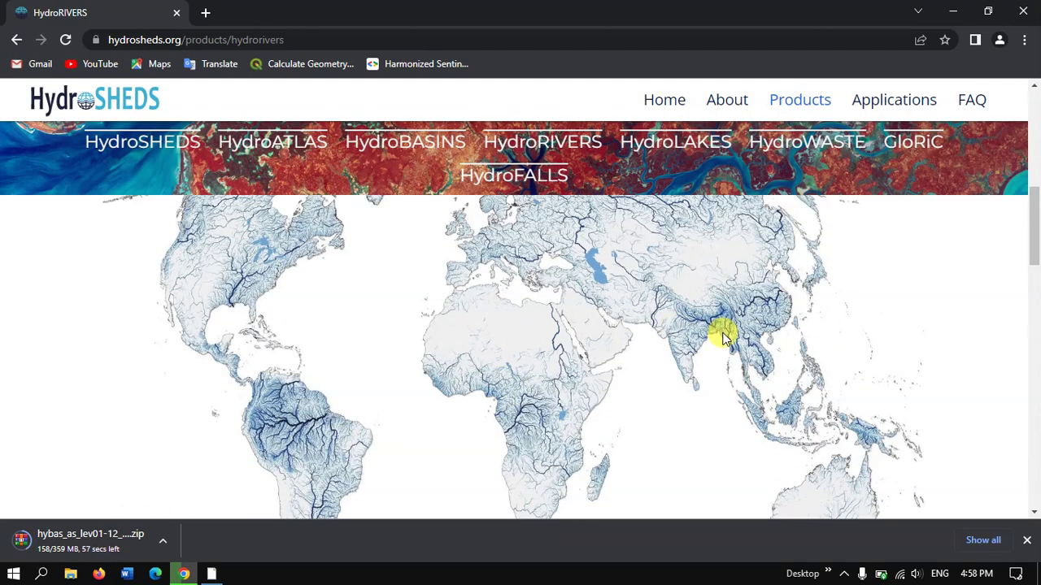
{"action": "scroll", "coordinate": [720, 335], "scroll_direction": "down", "scroll_amount": 4}
{"action": "scroll", "coordinate": [720, 335], "scroll_direction": "down", "scroll_amount": 1}
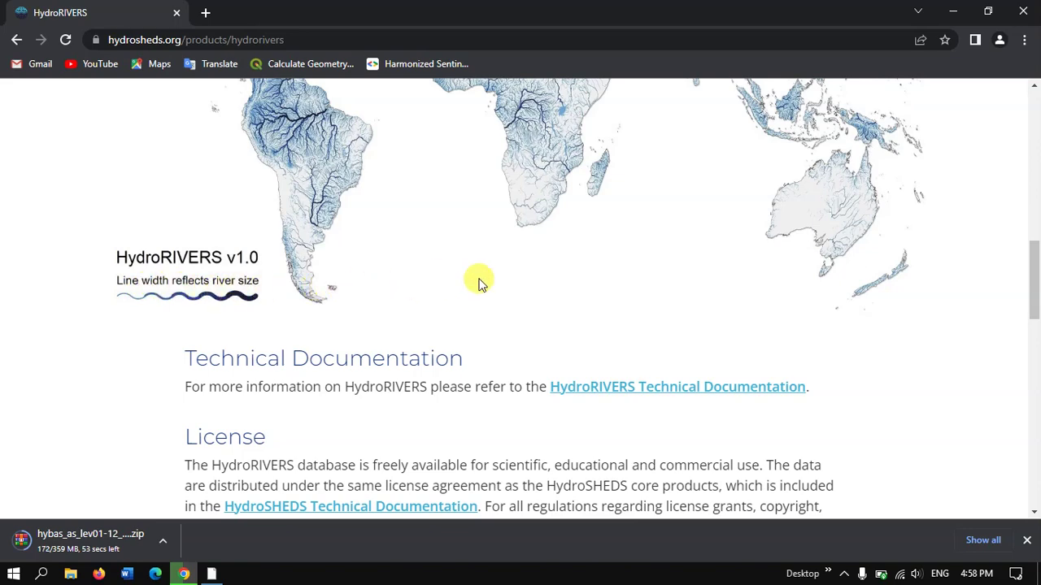
Download the Asia river network in Shapefile format from the HydroRIVERS downloads table.
{"action": "scroll", "coordinate": [504, 276], "scroll_direction": "down", "scroll_amount": 6}
{"action": "scroll", "coordinate": [506, 276], "scroll_direction": "down", "scroll_amount": 4}
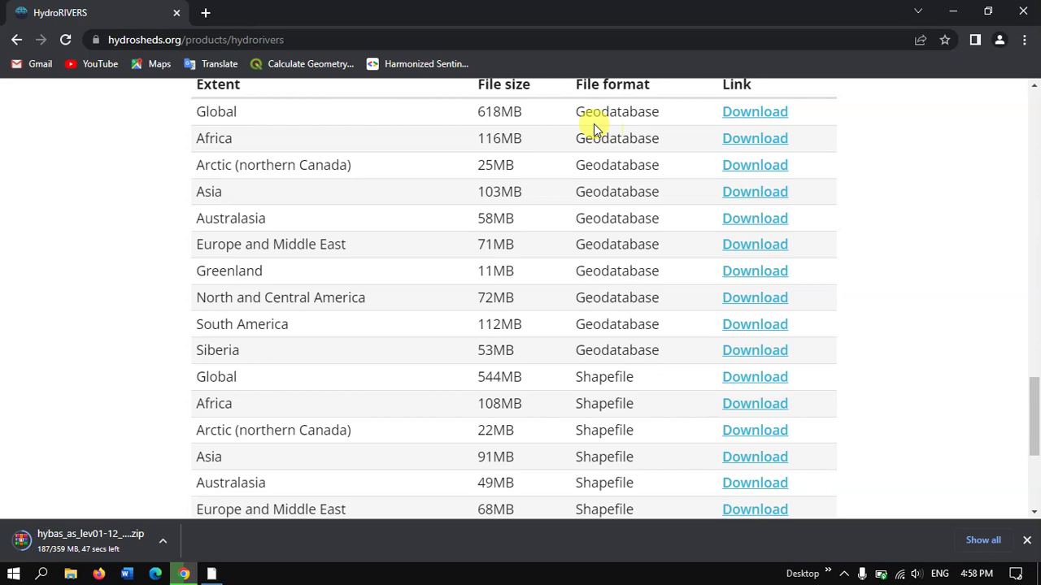
{"action": "scroll", "coordinate": [616, 266], "scroll_direction": "down", "scroll_amount": 2}
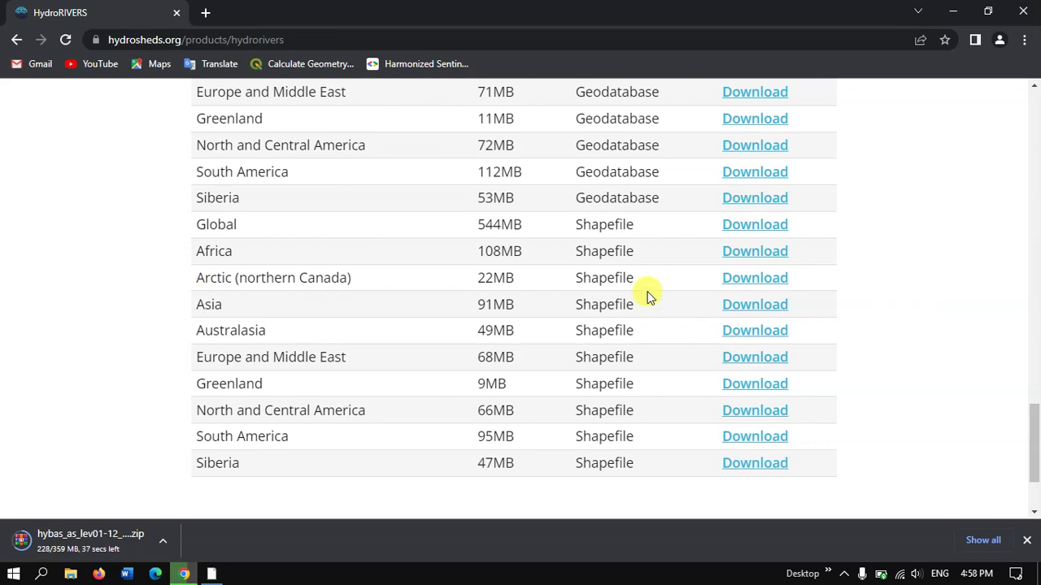
{"action": "left_click", "coordinate": [746, 313]}
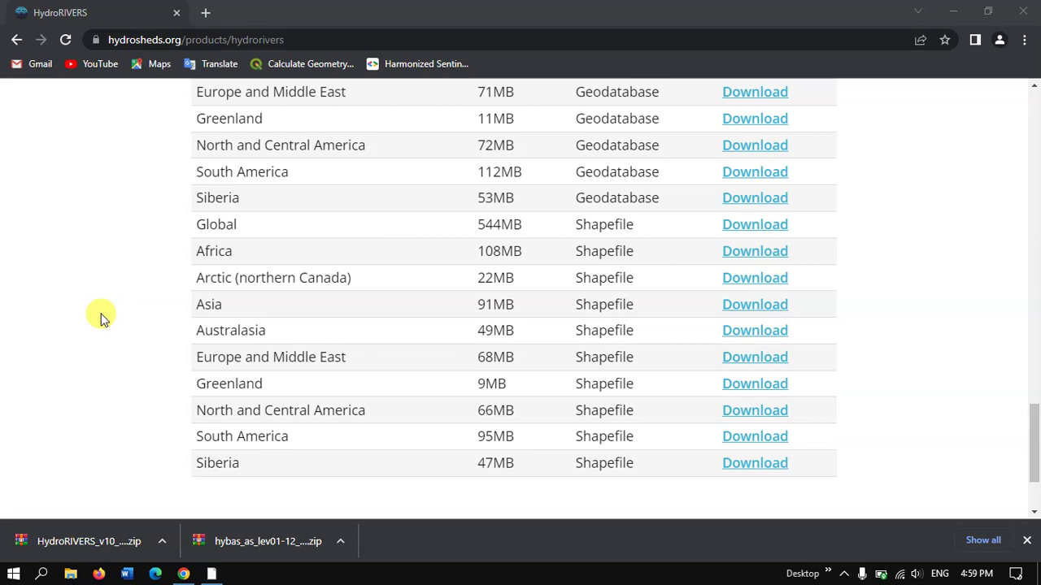
Open the GISMadras folder that holds the downloaded HydroRIVERS and HydroBASINS archives.
{"action": "left_click", "coordinate": [137, 542]}
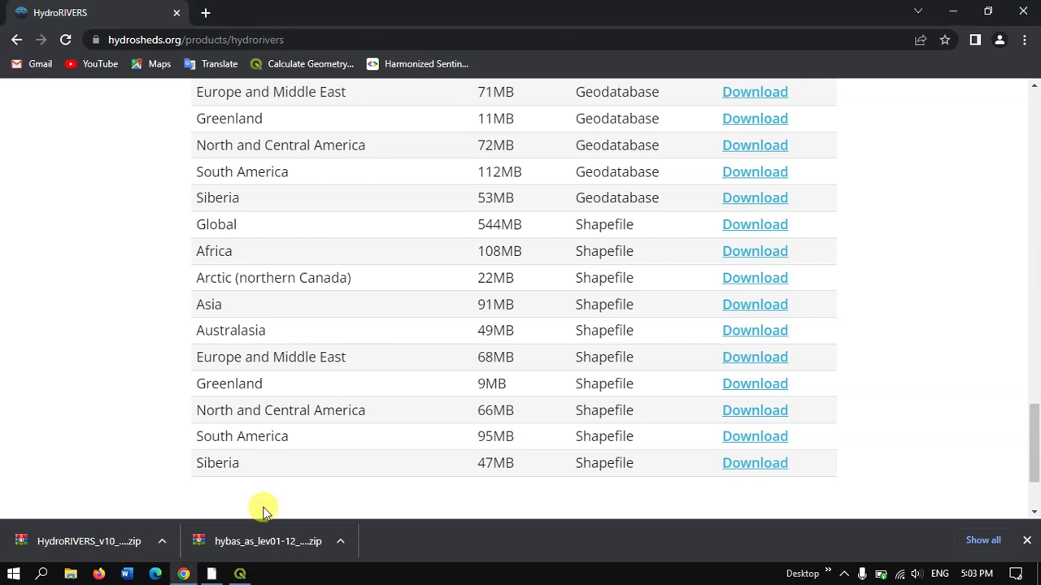
{"action": "left_click", "coordinate": [163, 540]}
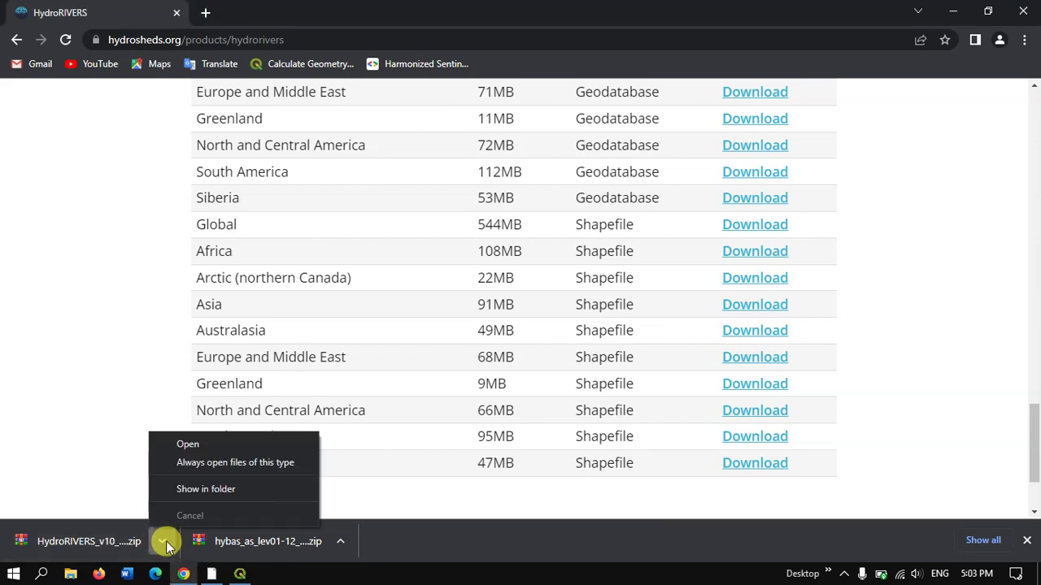
{"action": "left_click", "coordinate": [206, 490]}
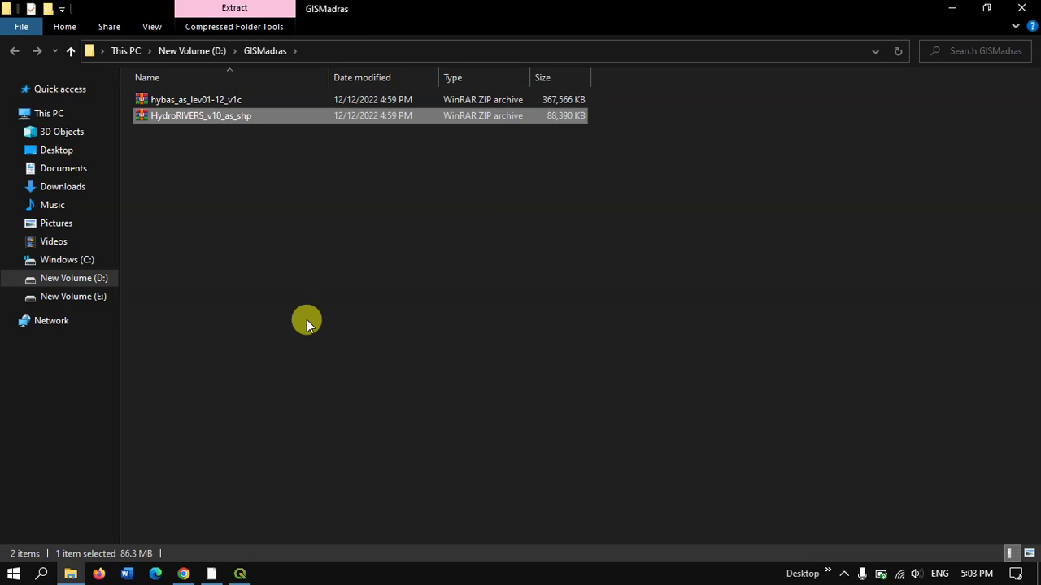
{"action": "left_click", "coordinate": [278, 185]}
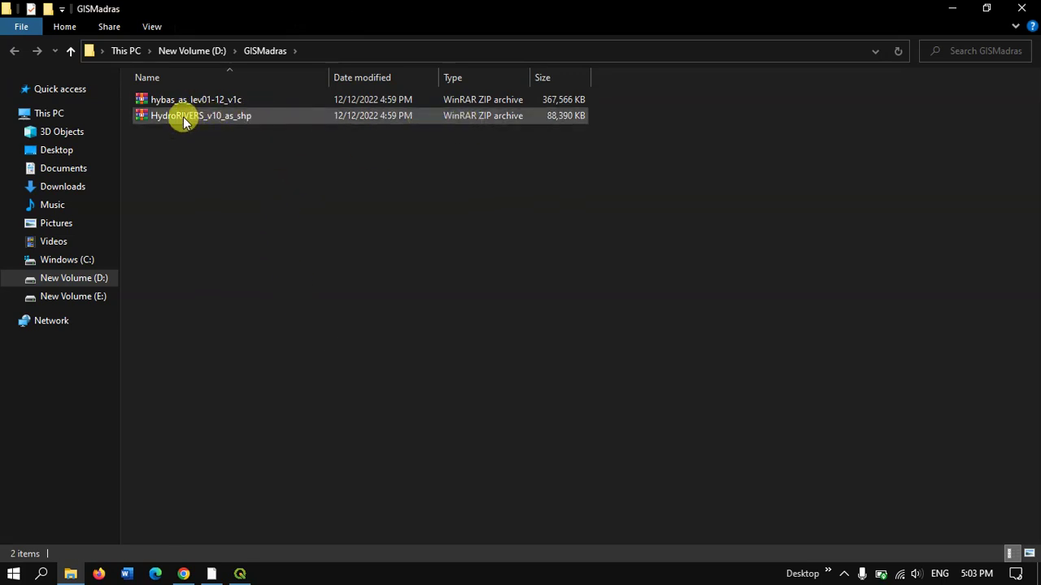
Extract the hybas_as_lev01-12_v1c archive directly into the GISMadras folder.
{"action": "left_click", "coordinate": [183, 120]}
{"action": "left_click", "coordinate": [203, 99]}
{"action": "right_click", "coordinate": [203, 99]}
{"action": "left_click", "coordinate": [253, 161]}
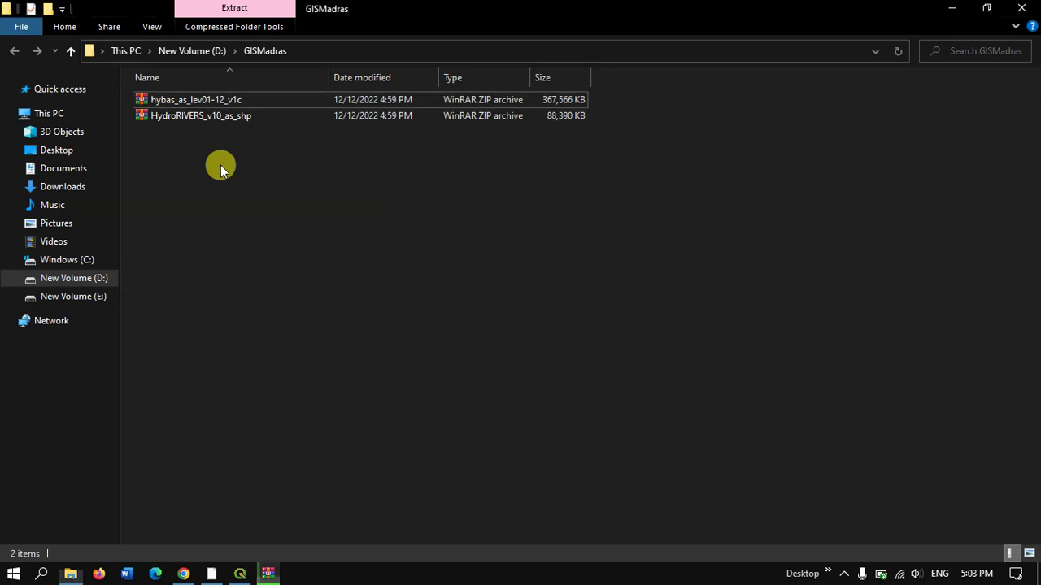
Extract the HydroRIVERS_v10_as_shp archive into the GISMadras folder and look through the extracted files.
{"action": "left_click", "coordinate": [216, 111]}
{"action": "right_click", "coordinate": [219, 120]}
{"action": "left_click", "coordinate": [741, 203]}
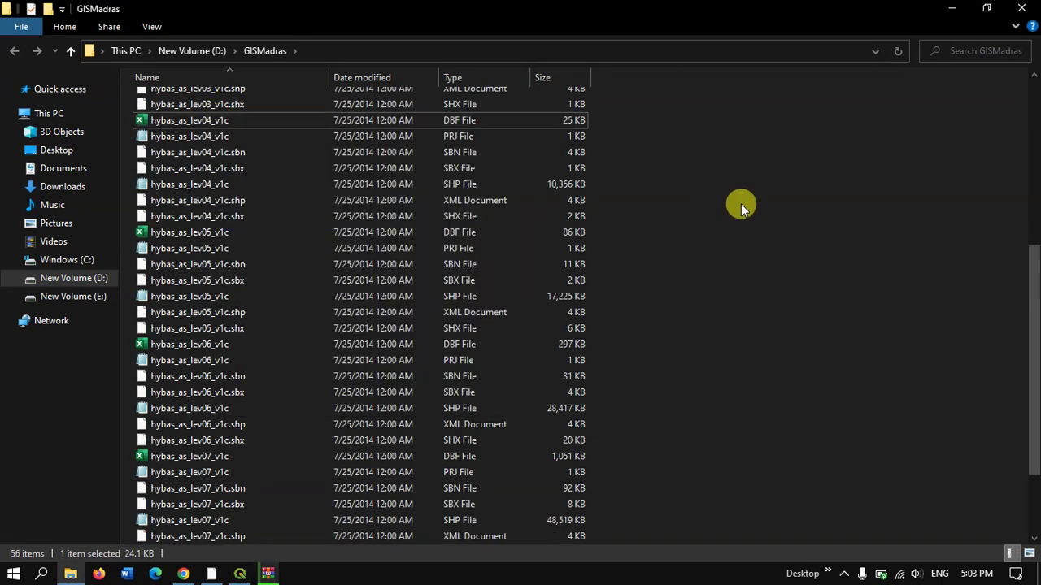
{"action": "scroll", "coordinate": [741, 204], "scroll_direction": "down", "scroll_amount": 3}
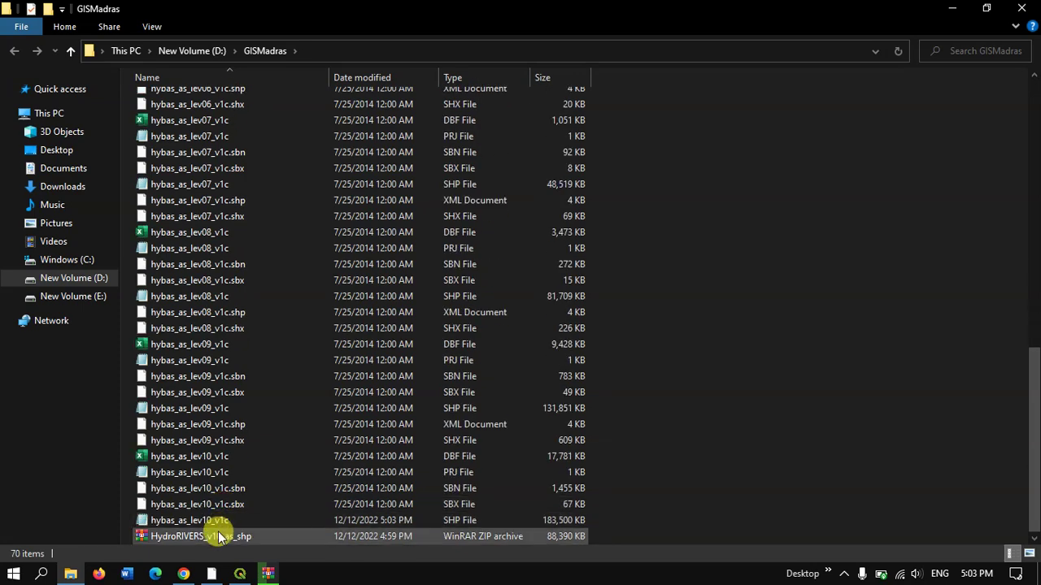
{"action": "left_click", "coordinate": [216, 535]}
{"action": "right_click", "coordinate": [216, 535]}
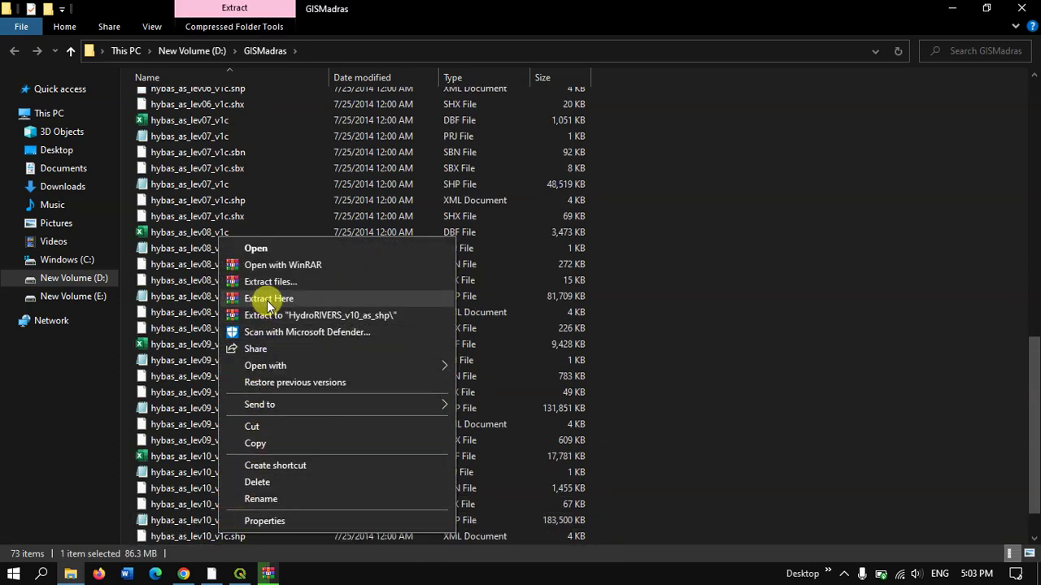
{"action": "left_click", "coordinate": [267, 298]}
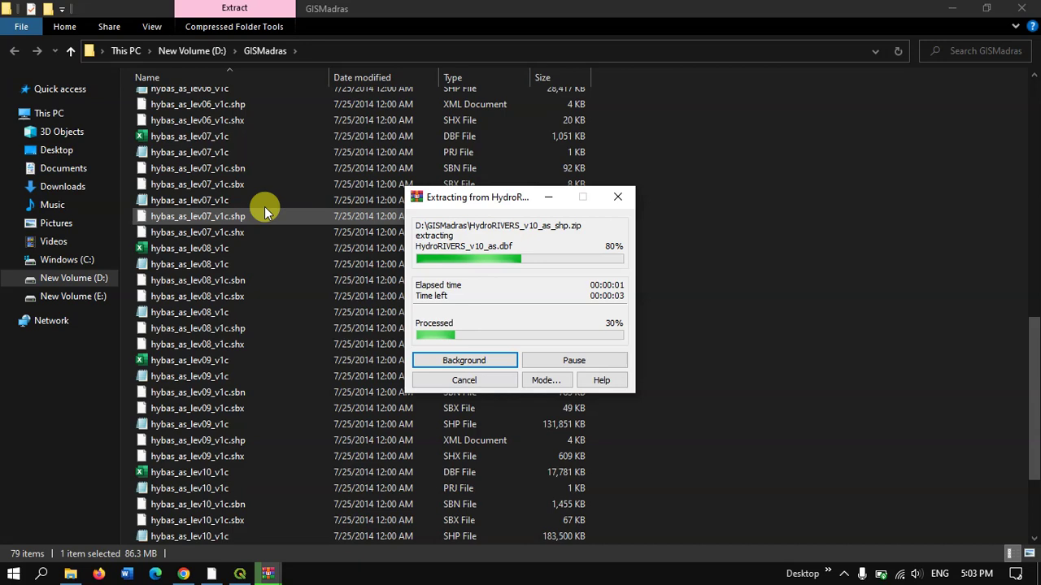
{"action": "scroll", "coordinate": [205, 170], "scroll_direction": "up", "scroll_amount": 4}
{"action": "scroll", "coordinate": [205, 175], "scroll_direction": "up", "scroll_amount": 9}
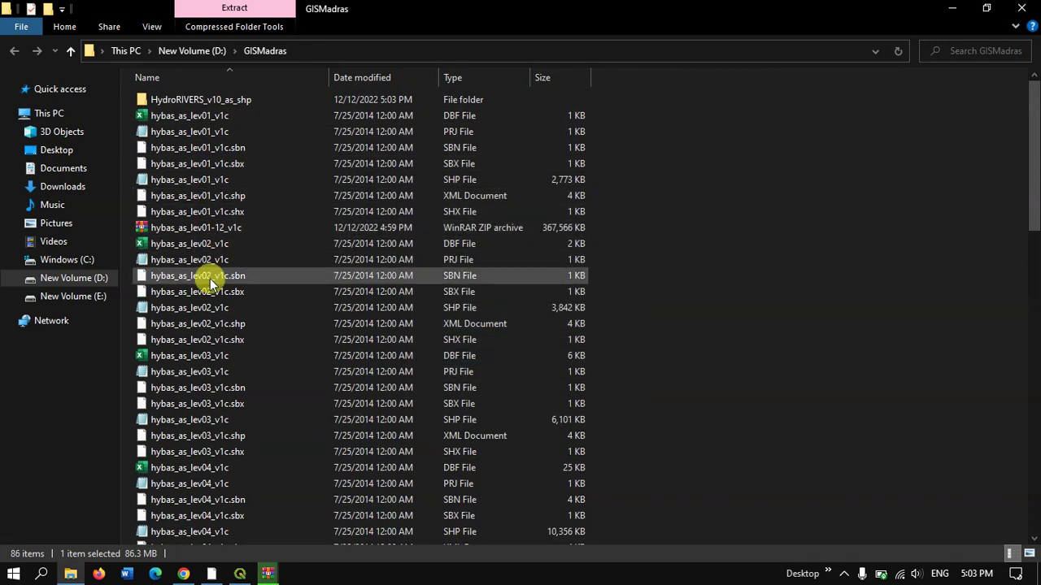
{"action": "scroll", "coordinate": [209, 309], "scroll_direction": "down", "scroll_amount": 11}
{"action": "scroll", "coordinate": [216, 313], "scroll_direction": "down", "scroll_amount": 10}
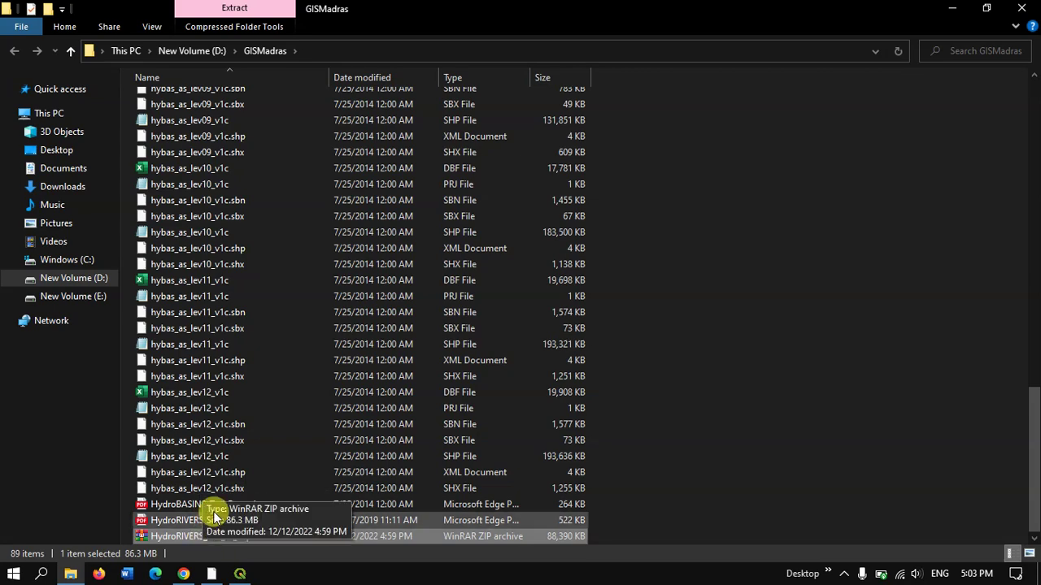
Switch to QGIS, start adding a vector layer and browse for its dataset in the GISMadras folder.
{"action": "left_click", "coordinate": [239, 574]}
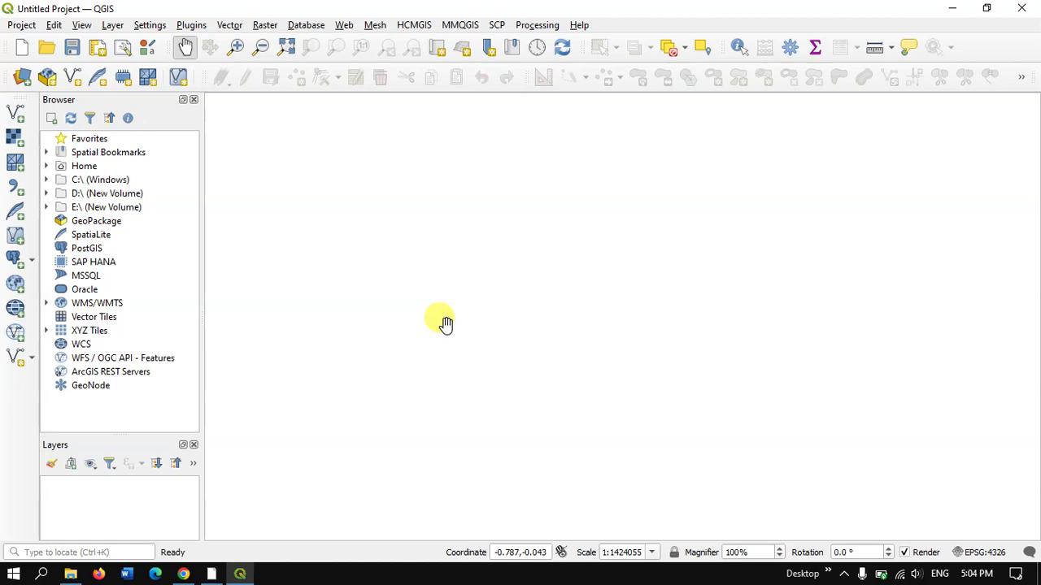
{"action": "left_click", "coordinate": [112, 25]}
{"action": "mouse_move", "coordinate": [131, 79]}
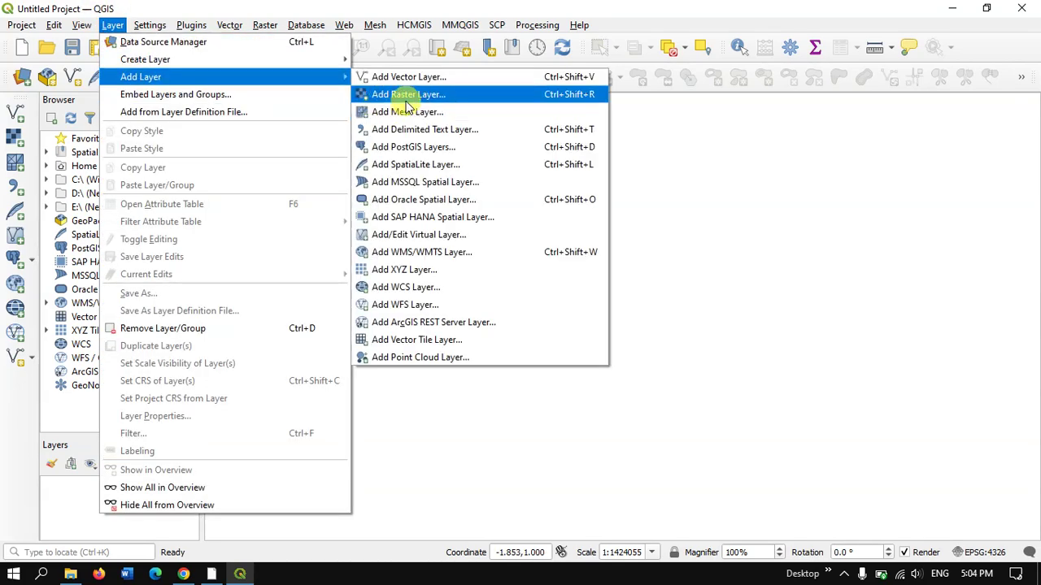
{"action": "left_click", "coordinate": [436, 76]}
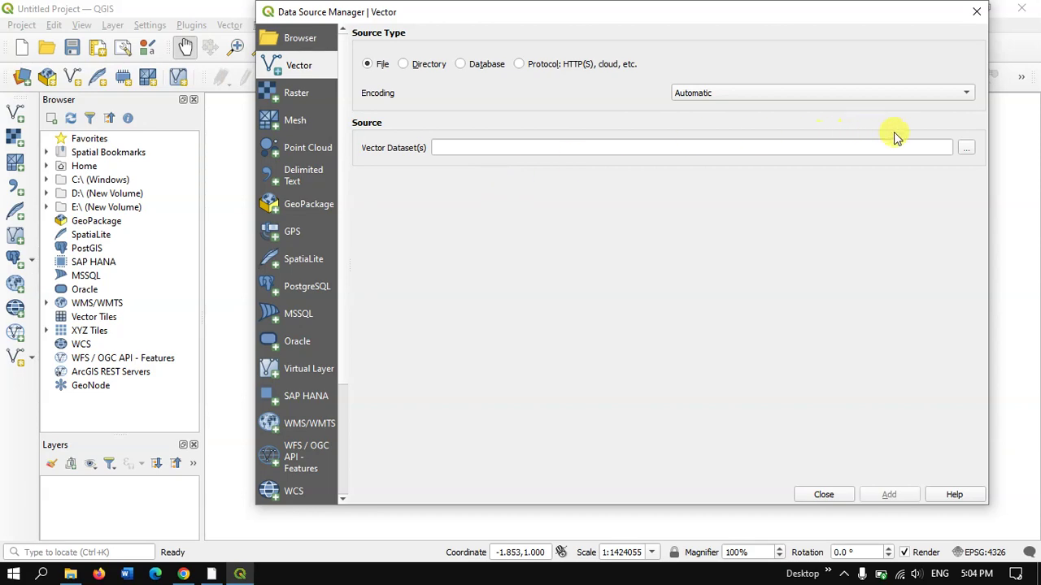
{"action": "left_click", "coordinate": [966, 150]}
{"action": "double_click", "coordinate": [464, 249]}
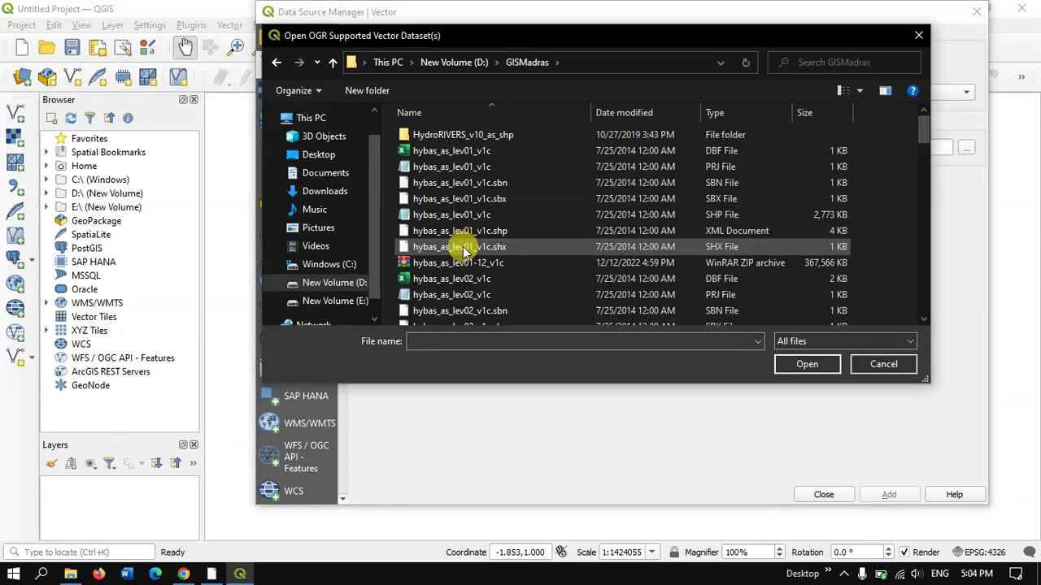
Sort the files by type and filter the list to show only SHP files.
{"action": "scroll", "coordinate": [507, 212], "scroll_direction": "down", "scroll_amount": 2}
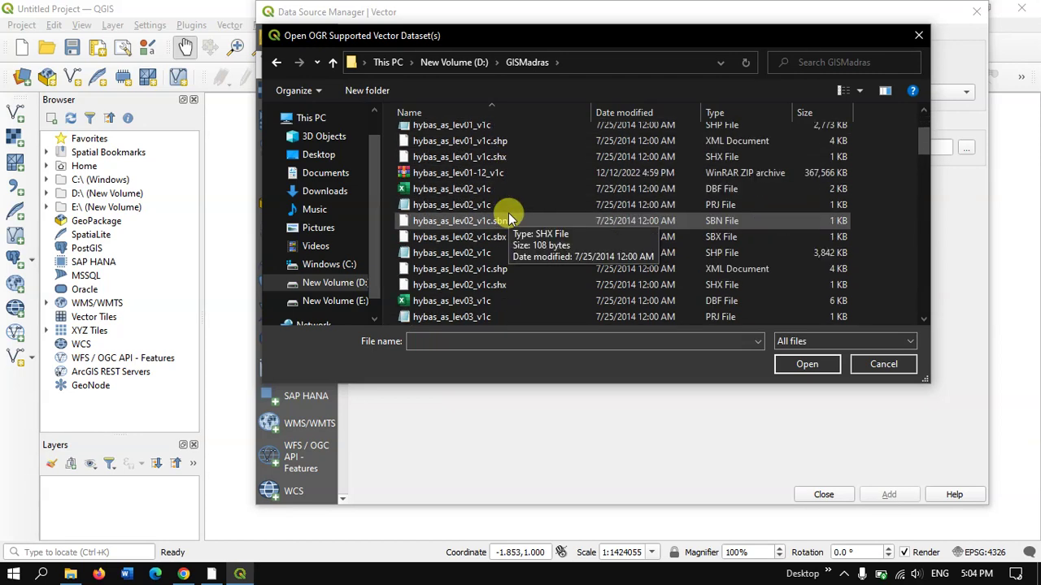
{"action": "scroll", "coordinate": [753, 220], "scroll_direction": "up", "scroll_amount": 2}
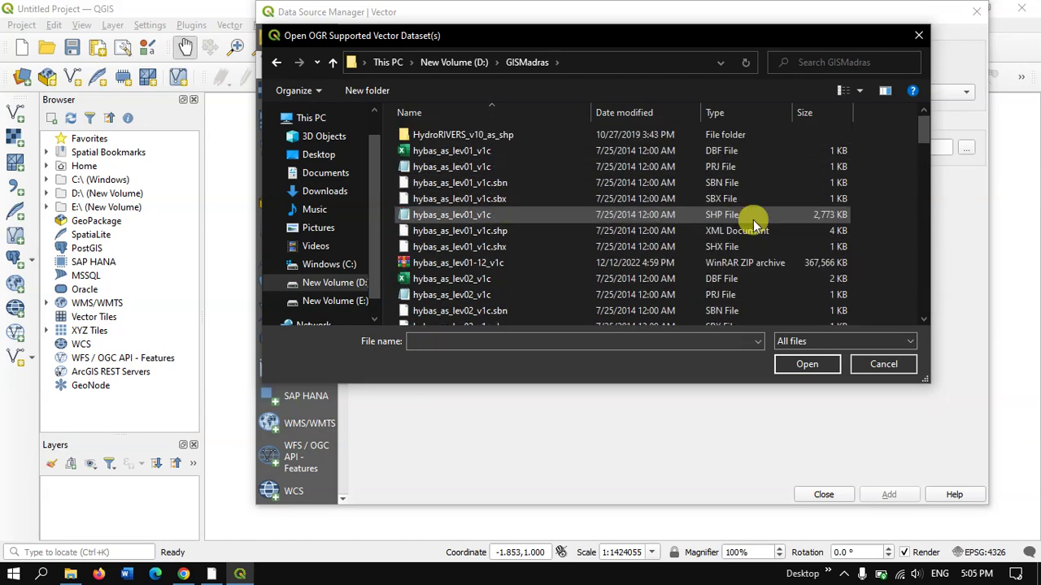
{"action": "left_click", "coordinate": [726, 112]}
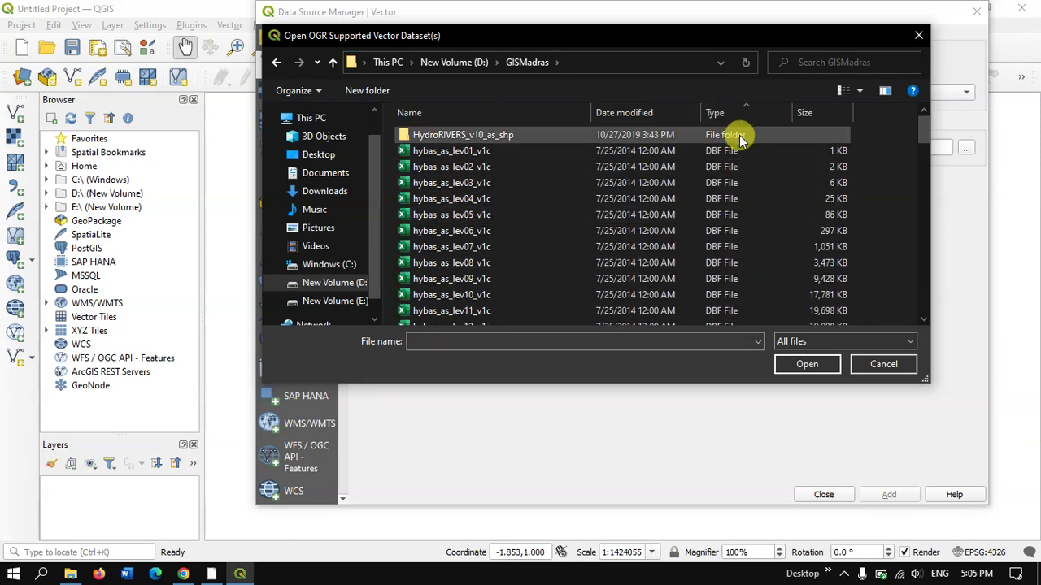
{"action": "left_click", "coordinate": [785, 113]}
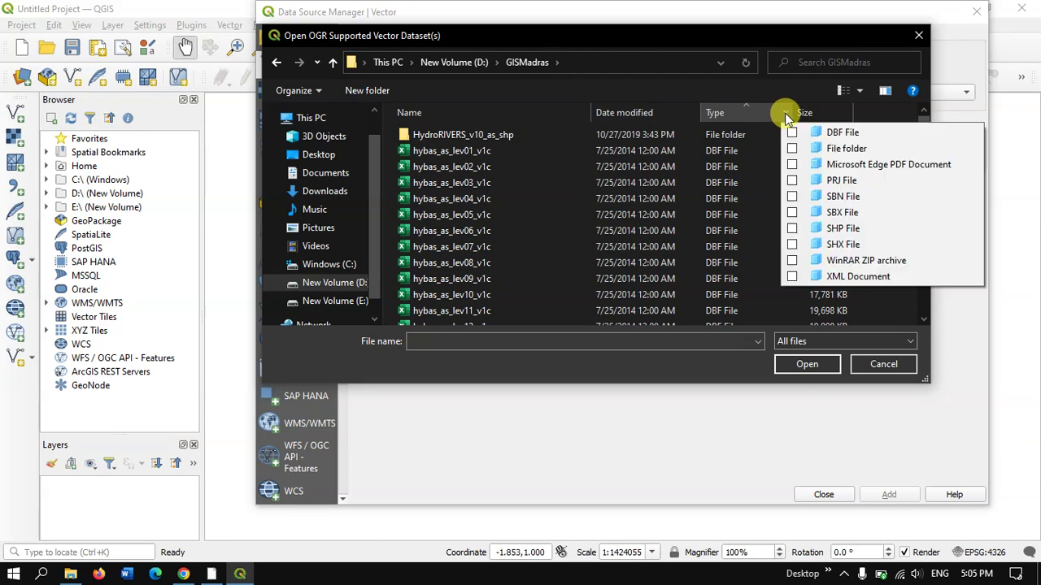
{"action": "left_click", "coordinate": [792, 228]}
{"action": "left_click", "coordinate": [657, 166]}
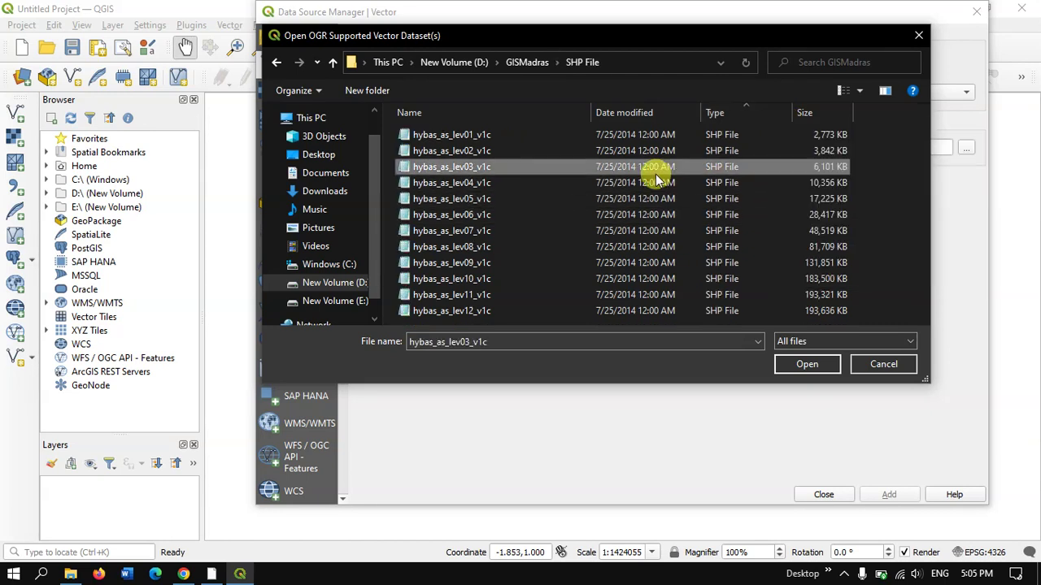
{"action": "left_click", "coordinate": [477, 135]}
{"action": "scroll", "coordinate": [498, 233], "scroll_direction": "down", "scroll_amount": 1}
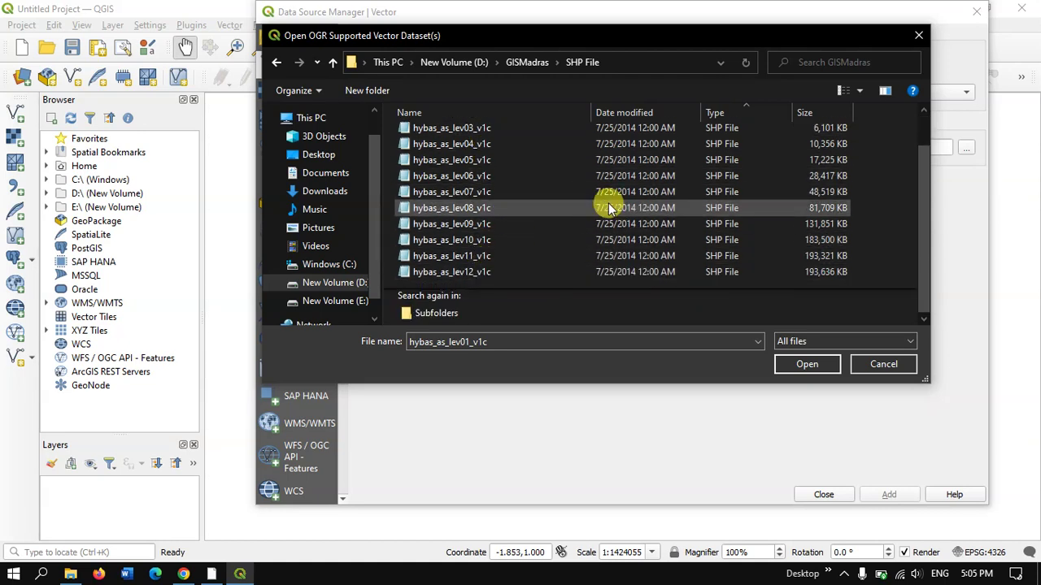
{"action": "scroll", "coordinate": [488, 273], "scroll_direction": "up", "scroll_amount": 1}
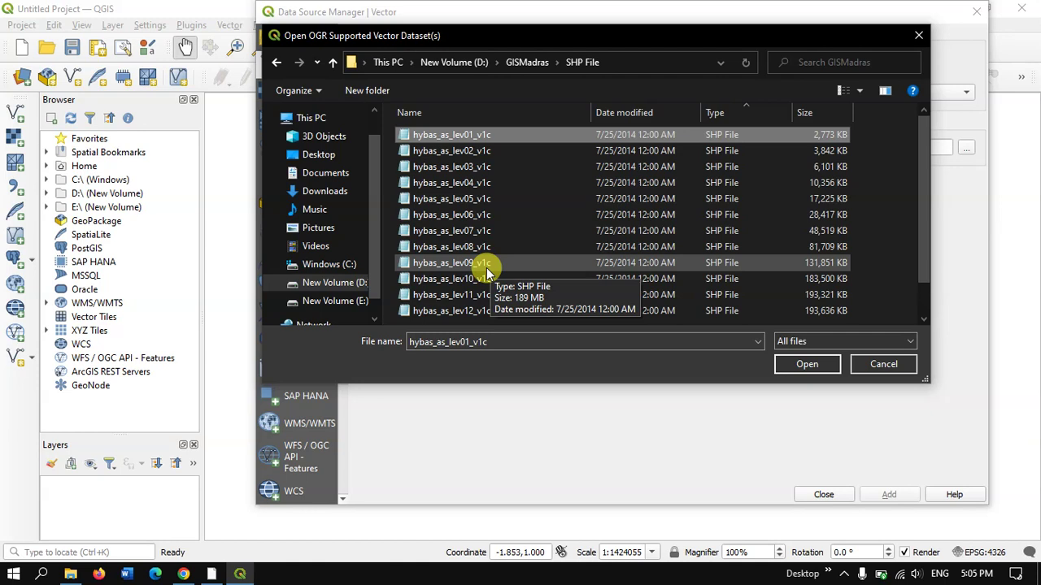
{"action": "scroll", "coordinate": [496, 271], "scroll_direction": "down", "scroll_amount": 1}
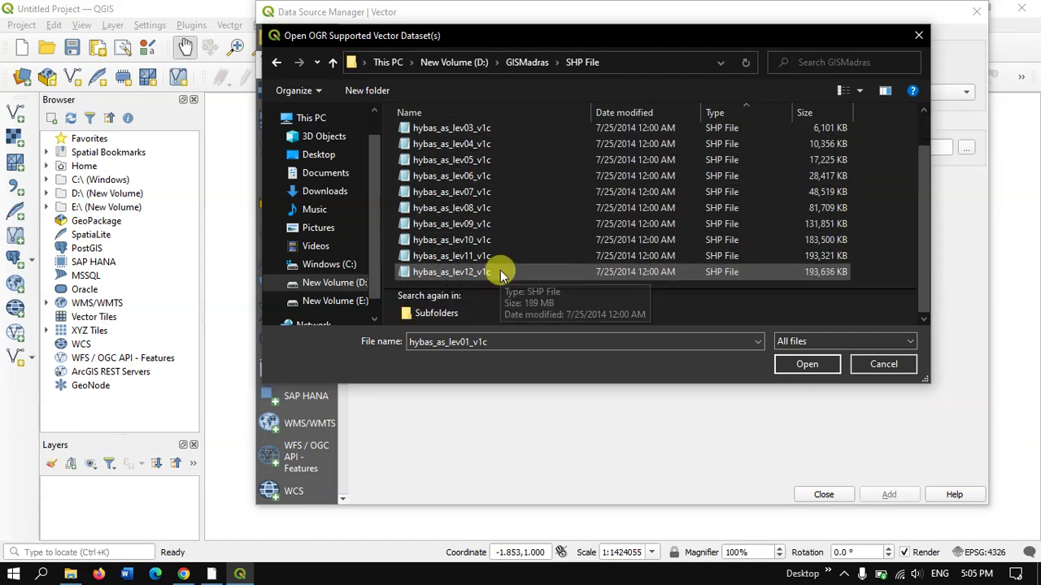
{"action": "left_click", "coordinate": [496, 271], "text": "ctrl"}
{"action": "scroll", "coordinate": [494, 272], "scroll_direction": "up", "scroll_amount": 1}
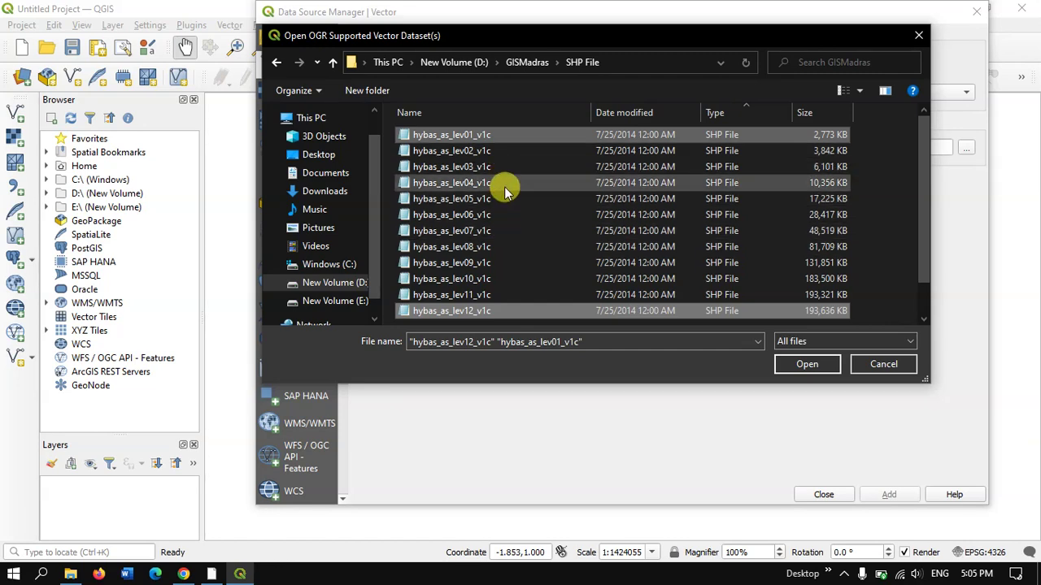
{"action": "left_click", "coordinate": [504, 183]}
Add all twelve basin shapefiles, hybas_as_lev01_v1c through hybas_as_lev12_v1c, to the project as vector layers.
{"action": "left_click", "coordinate": [493, 138]}
{"action": "scroll", "coordinate": [496, 212], "scroll_direction": "down", "scroll_amount": 1}
{"action": "left_click", "coordinate": [476, 273], "text": "shift"}
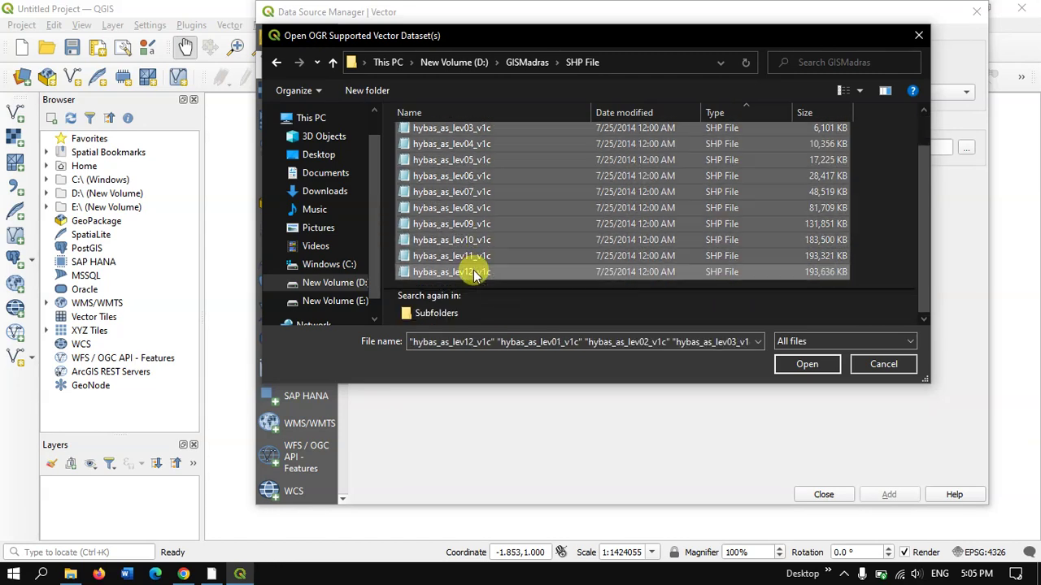
{"action": "left_click", "coordinate": [793, 365]}
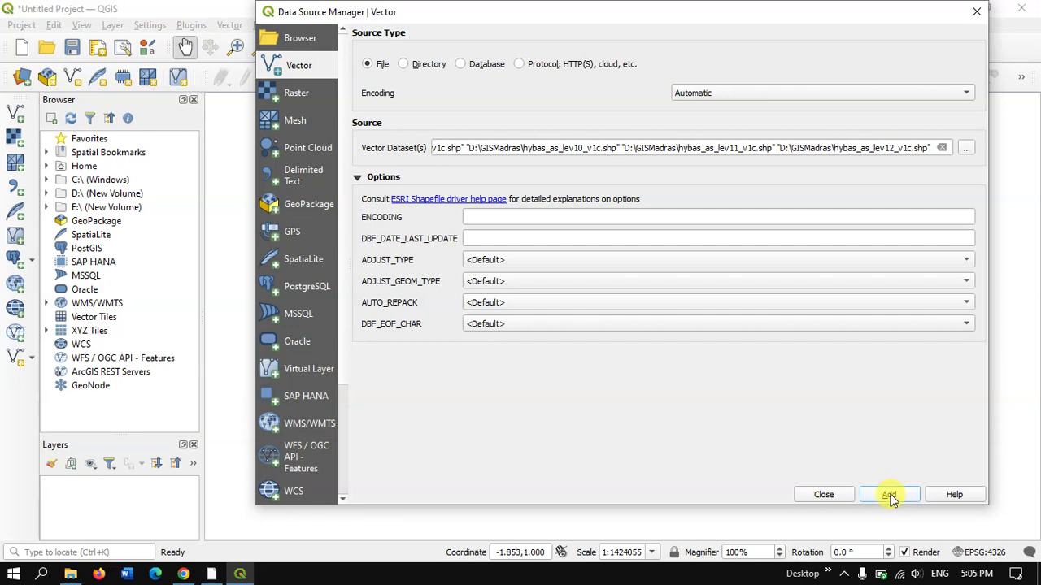
{"action": "key", "text": "Return"}
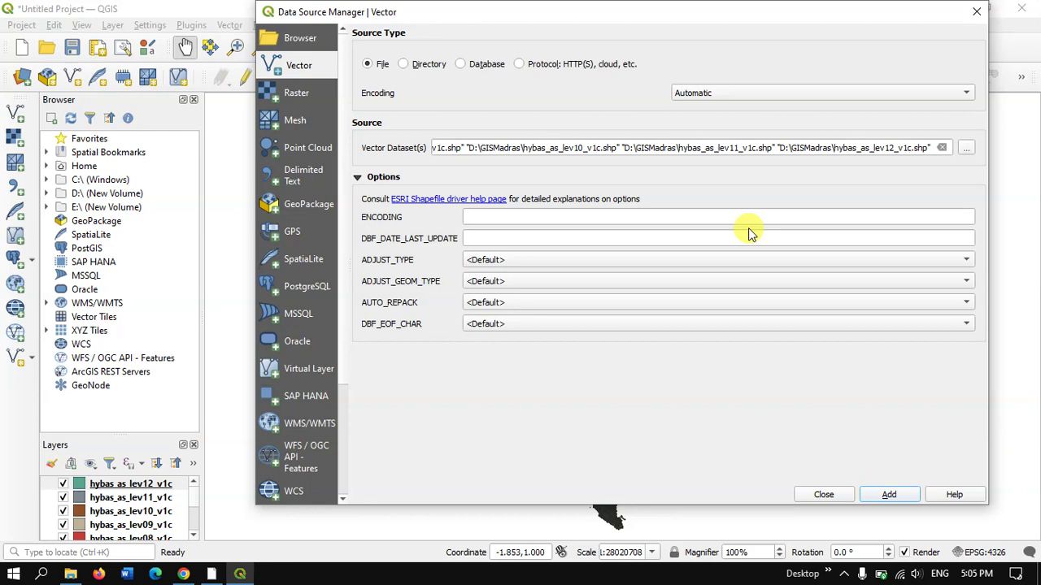
{"action": "left_click", "coordinate": [819, 493]}
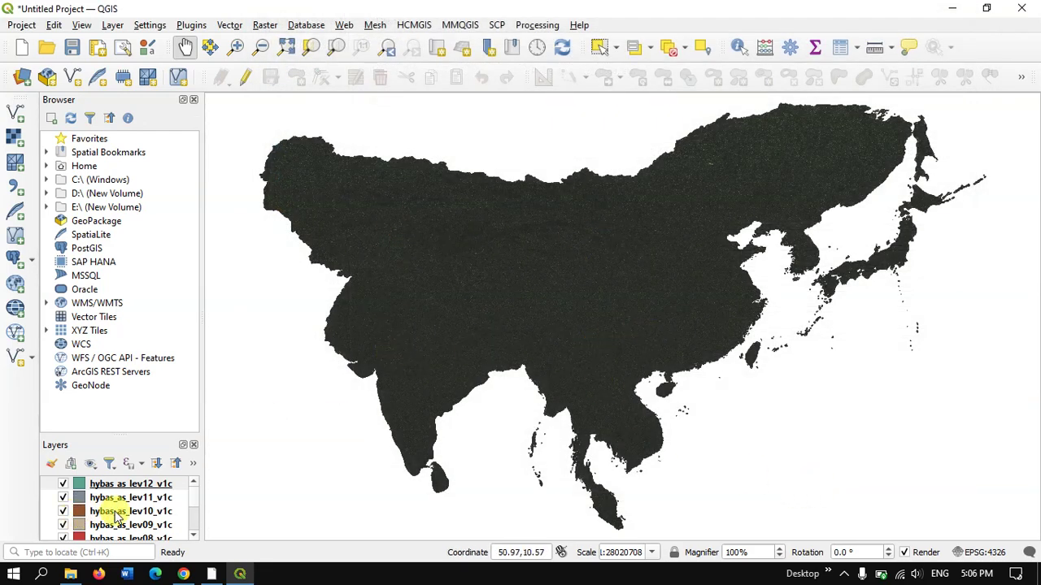
Make the layer list taller and wider so that all twelve basin layers can be seen at once.
{"action": "scroll", "coordinate": [193, 514], "scroll_direction": "down", "scroll_amount": 3}
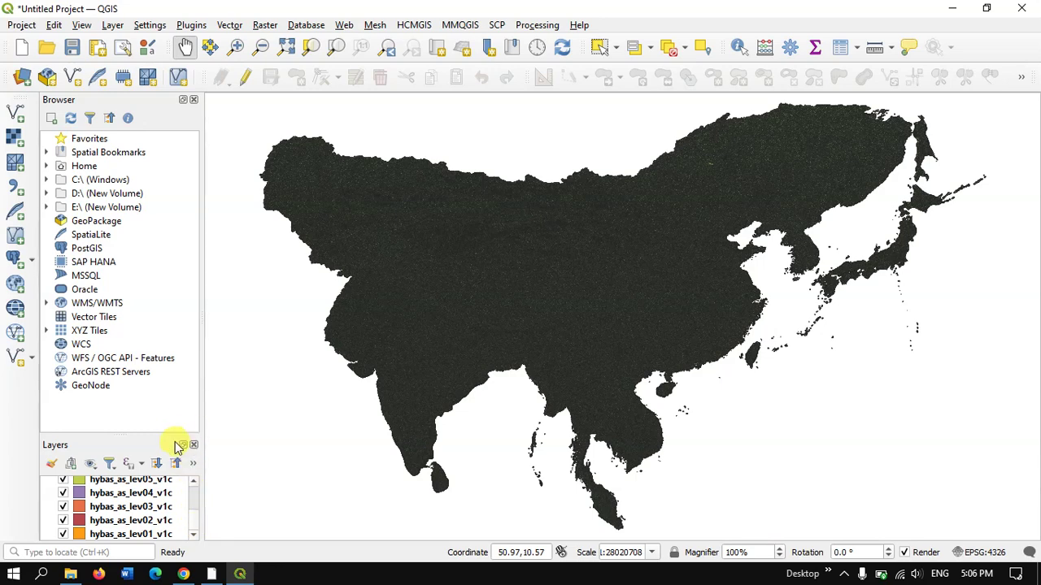
{"action": "left_click_drag", "start_coordinate": [171, 433], "coordinate": [160, 210]}
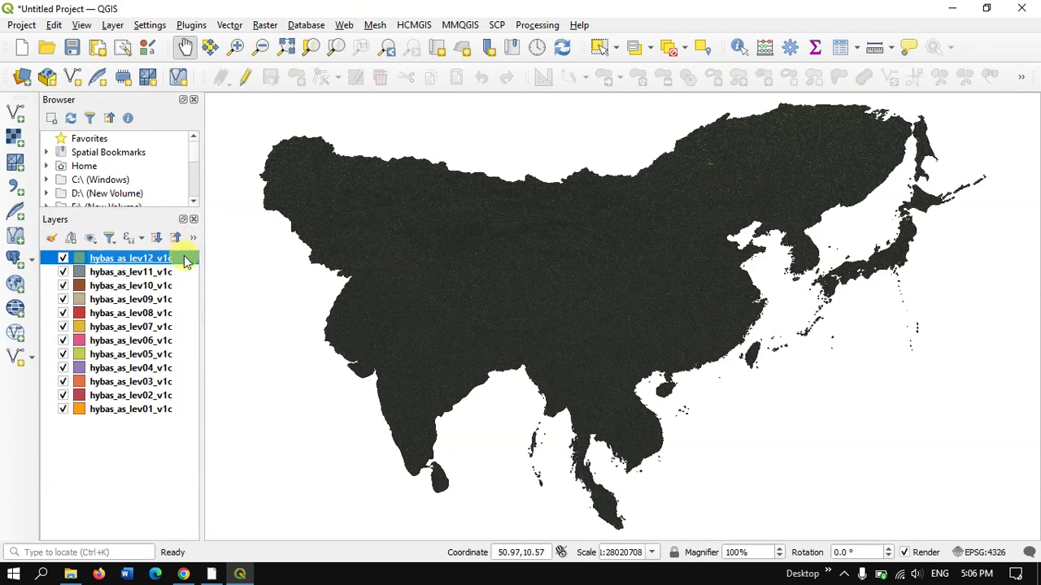
{"action": "left_click_drag", "start_coordinate": [203, 275], "coordinate": [258, 304]}
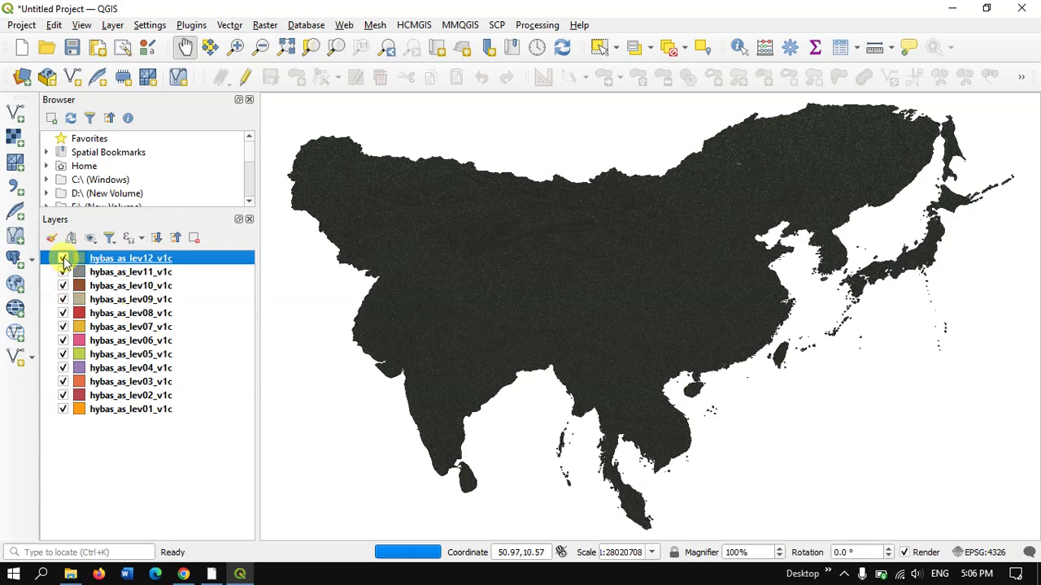
Hide the basin layers one by one from hybas_as_lev12_v1c down to hybas_as_lev02_v1c, leaving only hybas_as_lev01_v1c displayed.
{"action": "left_click", "coordinate": [63, 257]}
{"action": "left_click", "coordinate": [63, 271]}
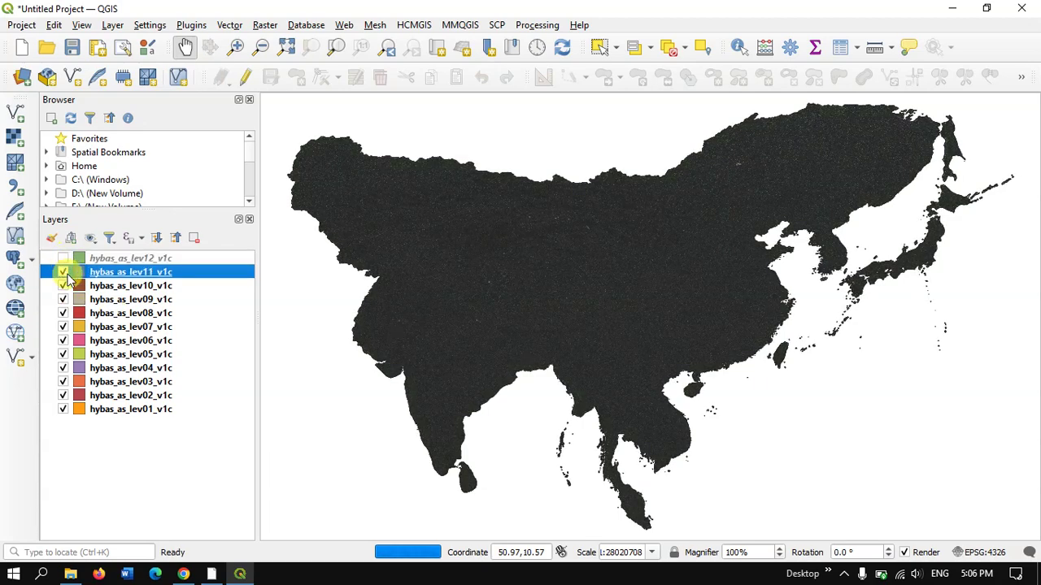
{"action": "left_click", "coordinate": [62, 285]}
{"action": "left_click", "coordinate": [63, 299]}
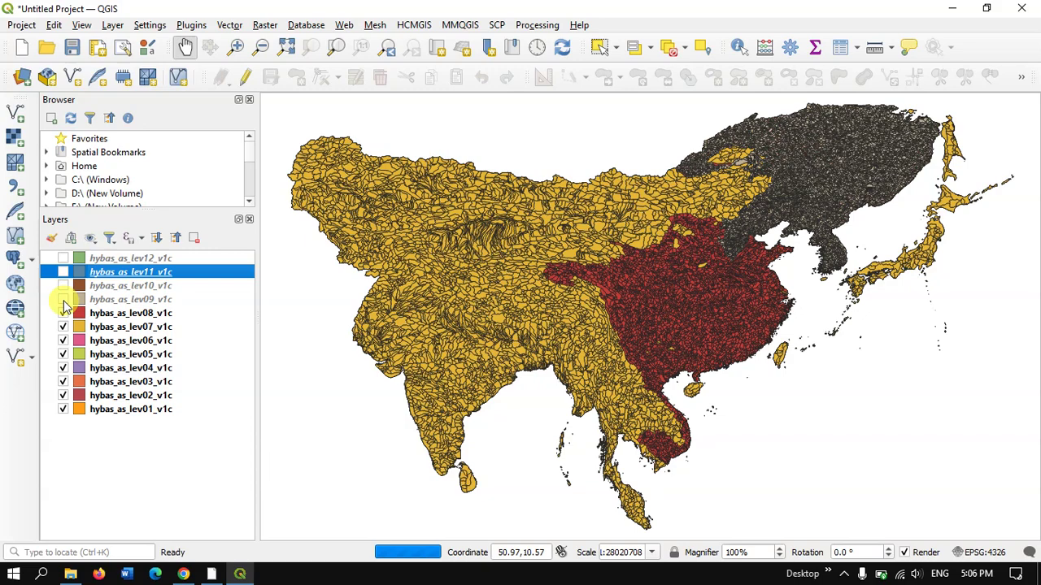
{"action": "left_click", "coordinate": [63, 313]}
{"action": "left_click", "coordinate": [63, 327]}
{"action": "left_click", "coordinate": [62, 340]}
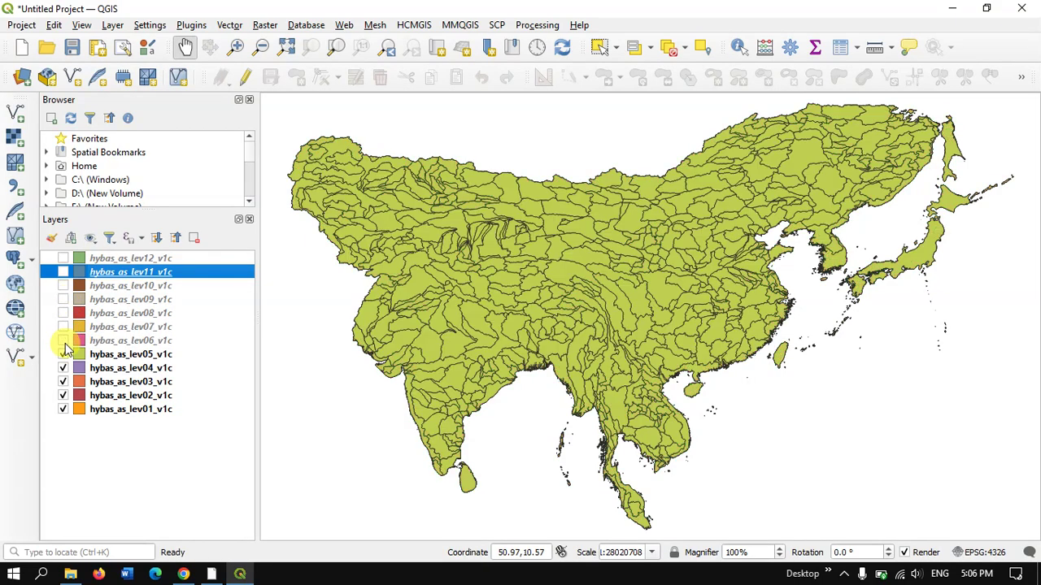
{"action": "left_click", "coordinate": [62, 354]}
{"action": "left_click", "coordinate": [62, 368]}
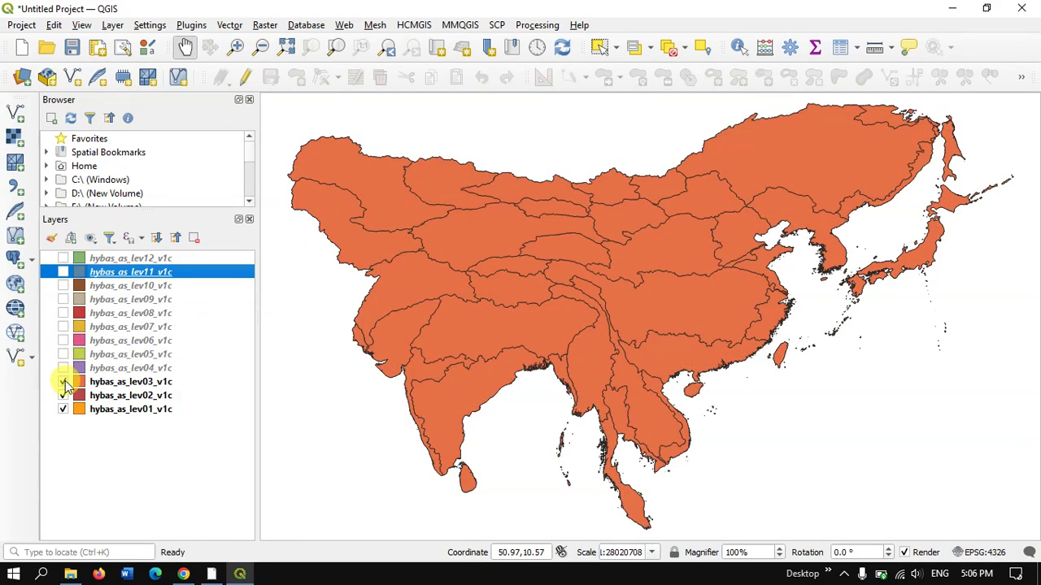
{"action": "left_click", "coordinate": [63, 382]}
{"action": "left_click", "coordinate": [63, 396]}
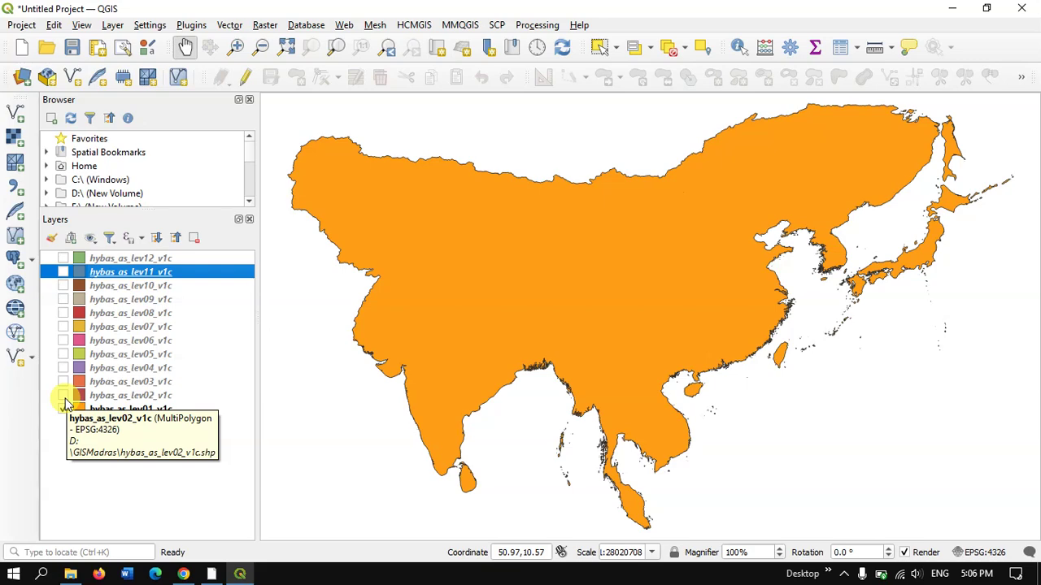
Show basin levels 02, 03 and 04 in turn to compare their subdivisions, and hide them again so only level 01 is displayed.
{"action": "left_click", "coordinate": [63, 396]}
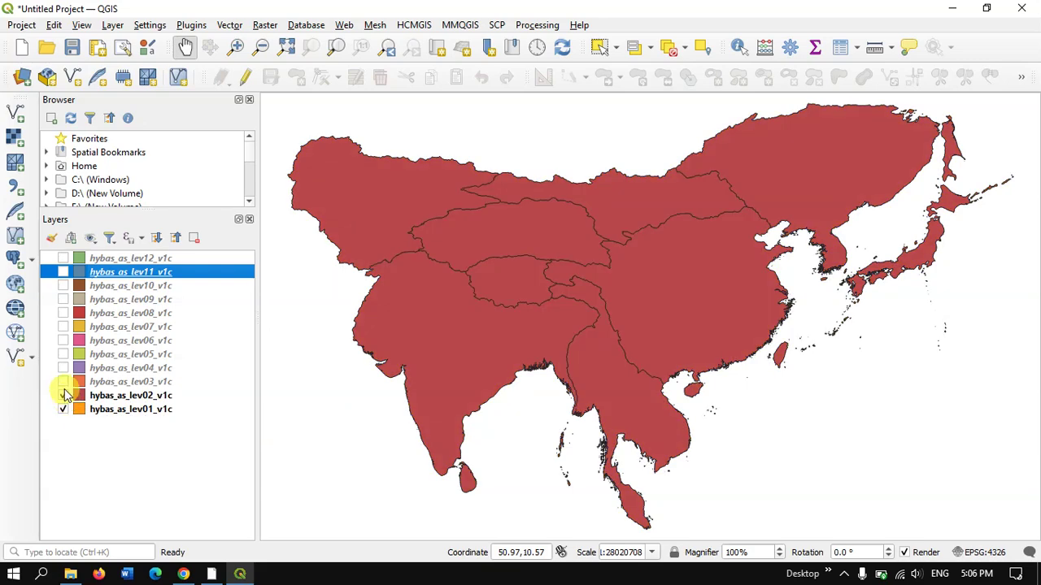
{"action": "left_click", "coordinate": [63, 382]}
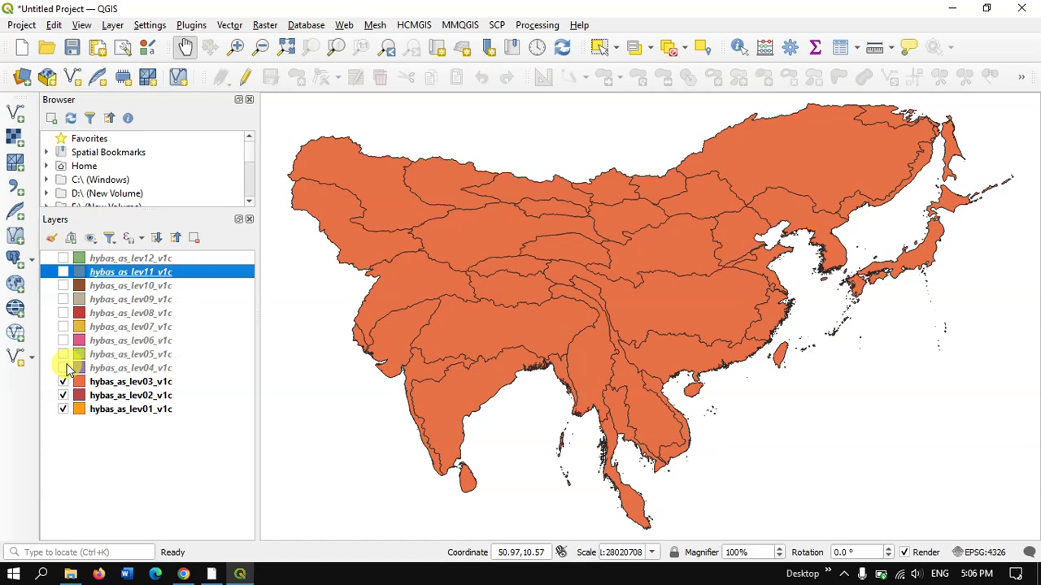
{"action": "left_click", "coordinate": [64, 368]}
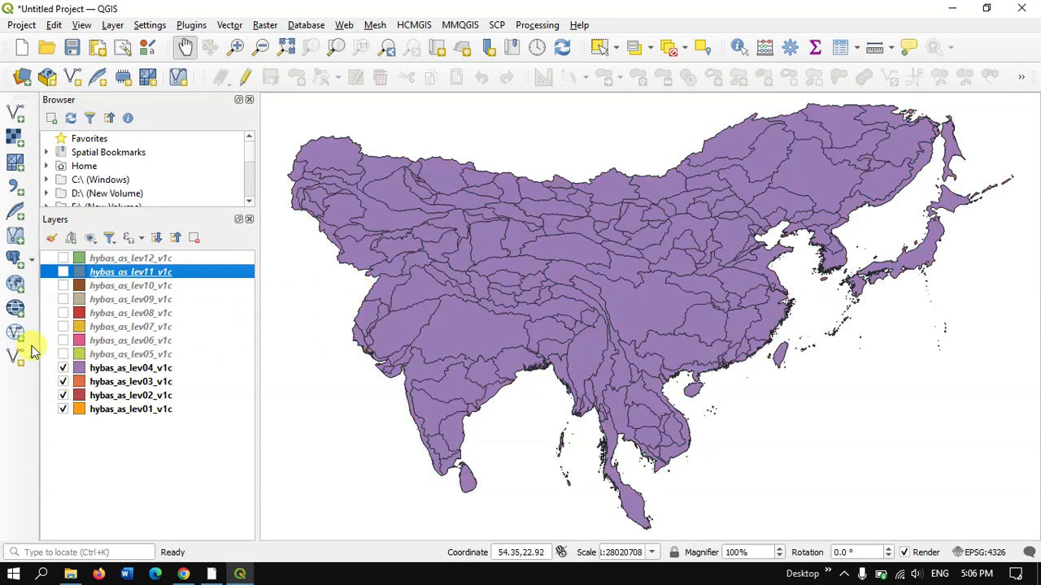
{"action": "left_click", "coordinate": [64, 368]}
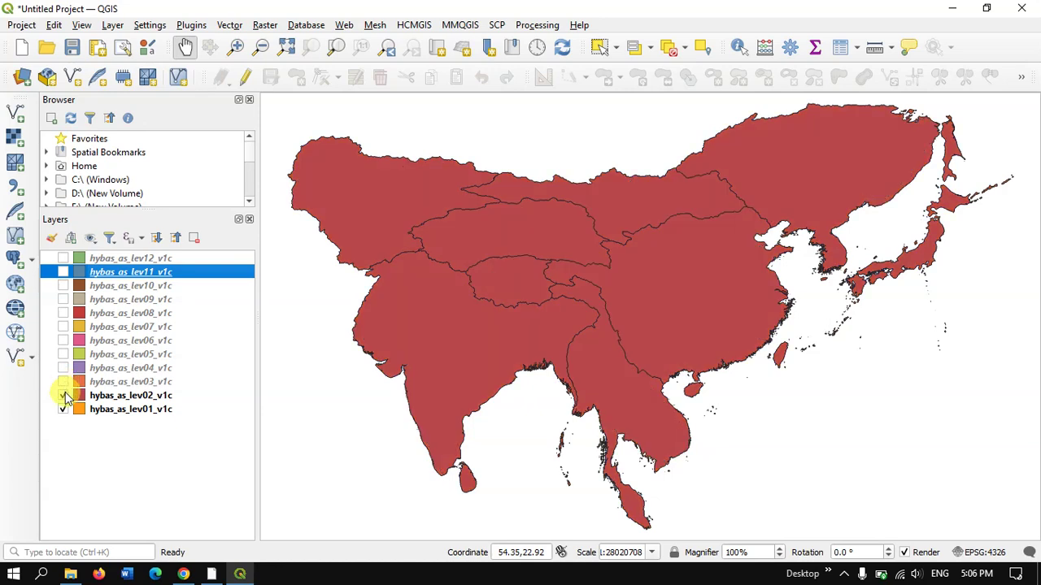
{"action": "left_click", "coordinate": [63, 395]}
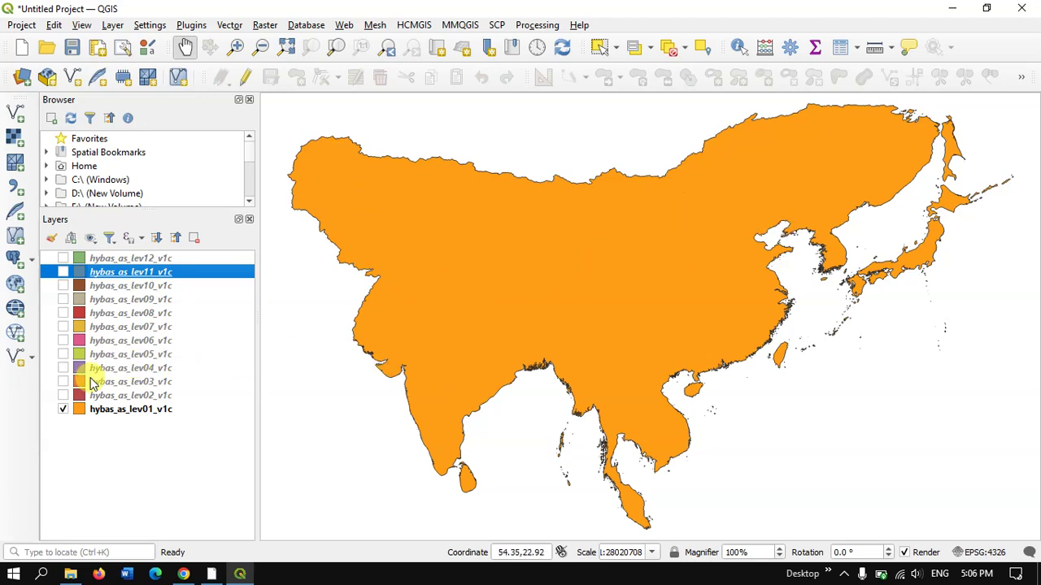
Turn the basin layers back on one by one from hybas_as_lev02_v1c up to hybas_as_lev12_v1c.
{"action": "left_click", "coordinate": [63, 396]}
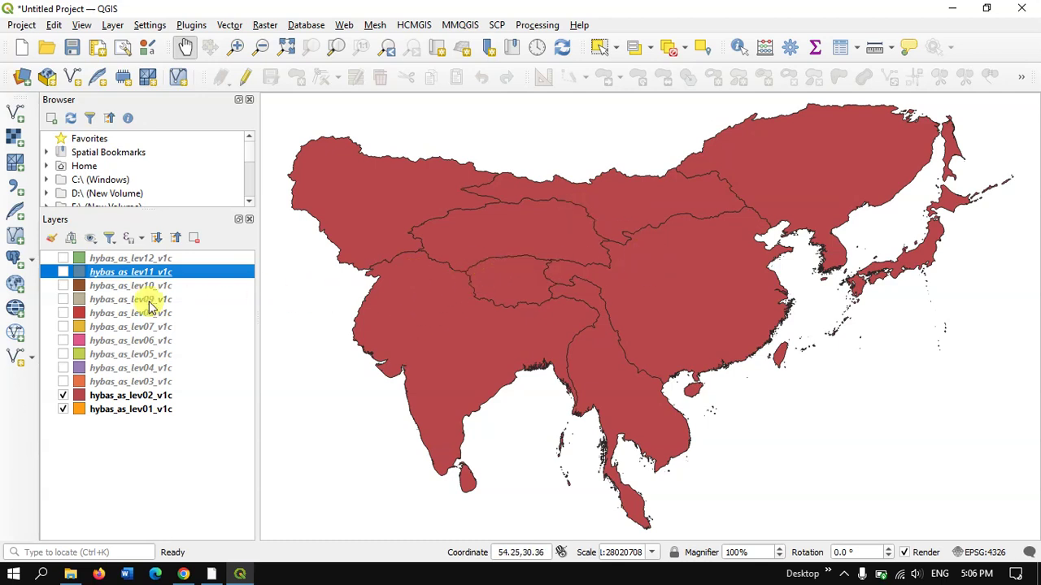
{"action": "left_click", "coordinate": [63, 382]}
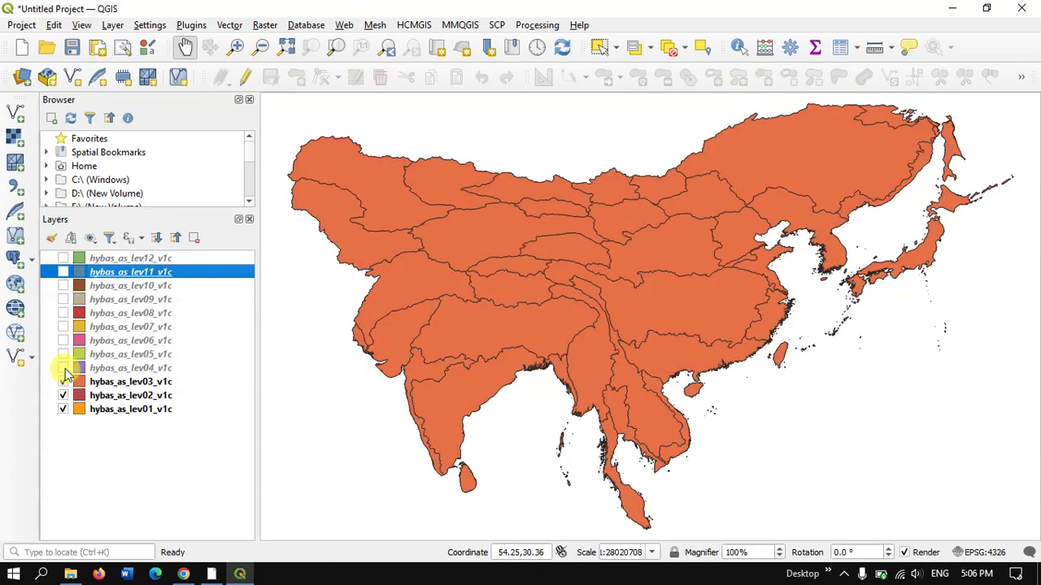
{"action": "left_click", "coordinate": [63, 368]}
{"action": "left_click", "coordinate": [63, 355]}
{"action": "left_click", "coordinate": [64, 341]}
{"action": "left_click", "coordinate": [63, 326]}
{"action": "left_click", "coordinate": [63, 313]}
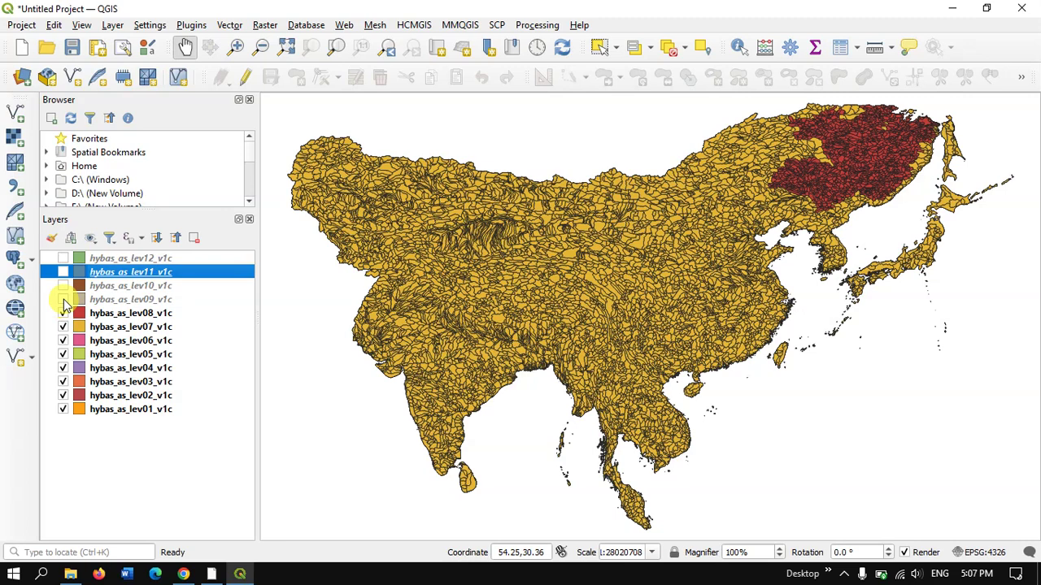
{"action": "left_click", "coordinate": [63, 300]}
{"action": "left_click", "coordinate": [64, 287]}
{"action": "left_click", "coordinate": [63, 273]}
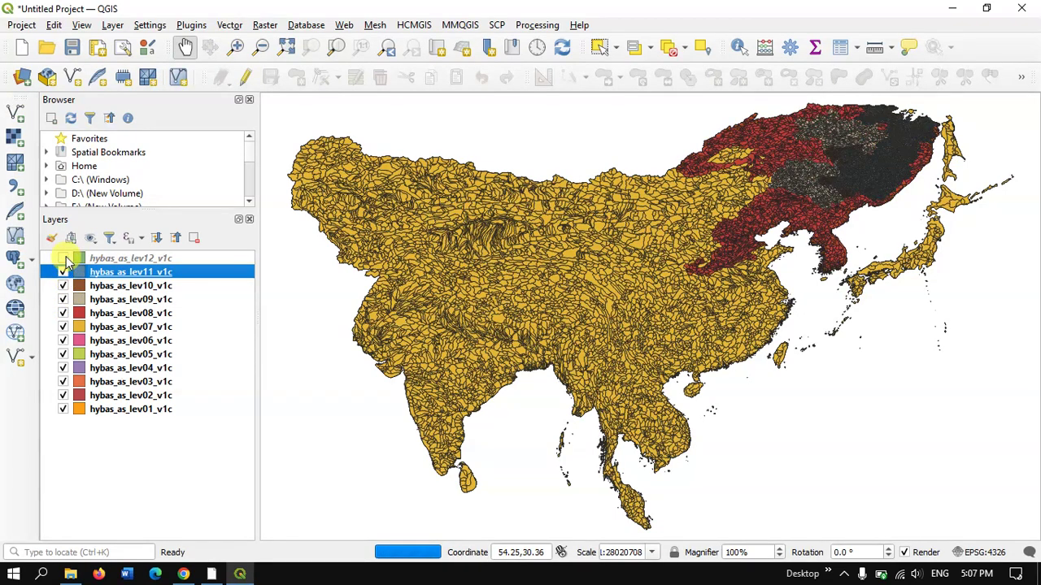
{"action": "left_click", "coordinate": [63, 259]}
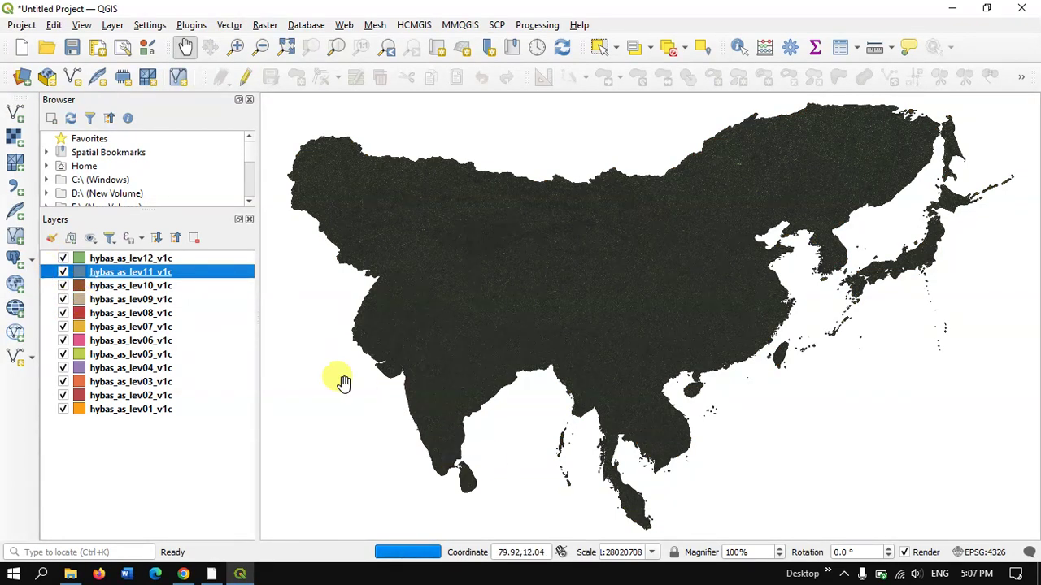
Compare basin levels 10, 11 and 12 up close on India's southeast coast by hiding the two finest layers and showing them again.
{"action": "scroll", "coordinate": [471, 439], "scroll_direction": "down", "scroll_amount": 2}
{"action": "scroll", "coordinate": [474, 443], "scroll_direction": "up", "scroll_amount": 4}
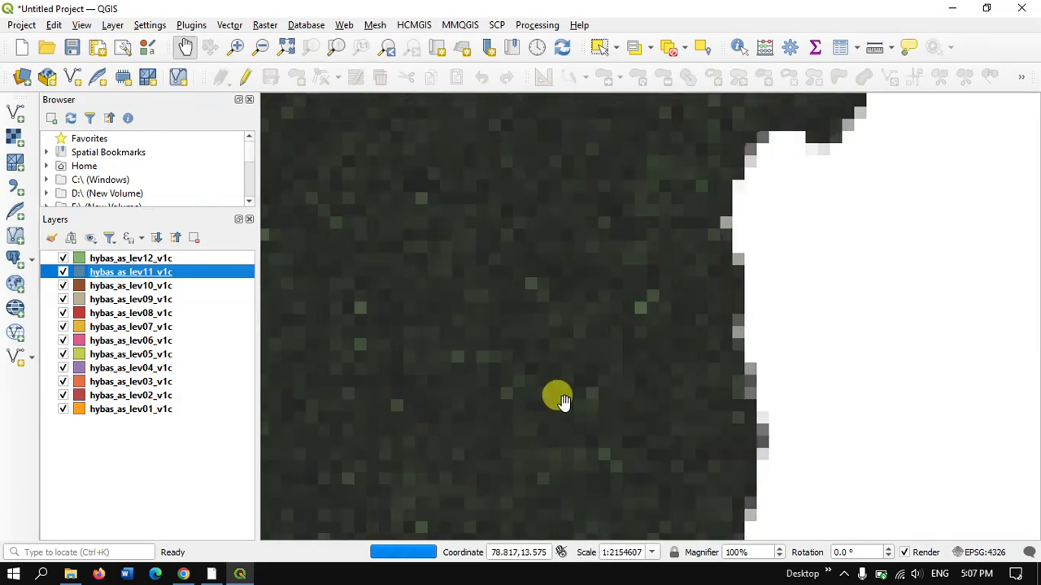
{"action": "left_click", "coordinate": [63, 258]}
{"action": "left_click", "coordinate": [63, 272]}
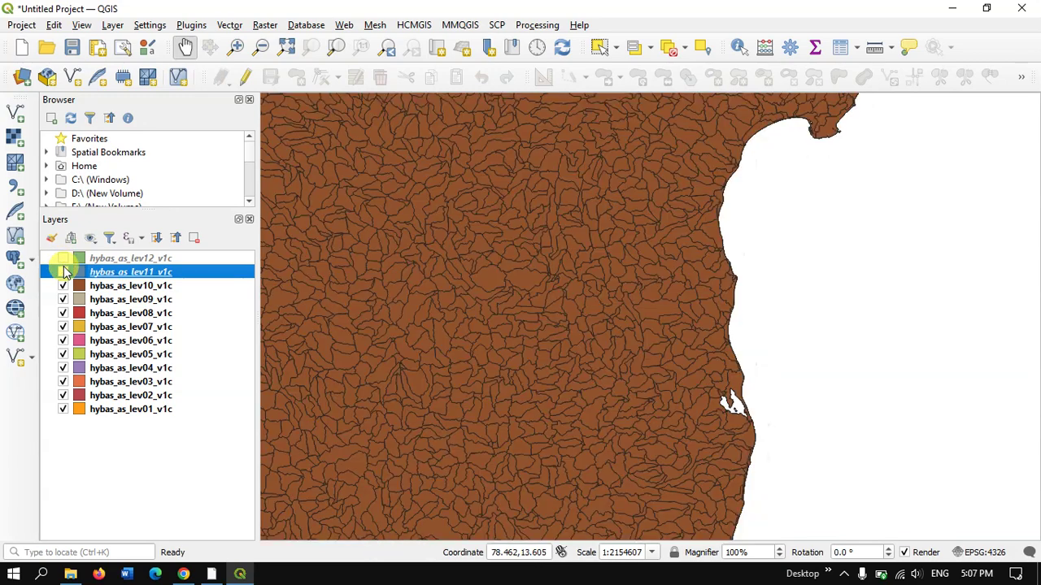
{"action": "left_click_drag", "start_coordinate": [643, 457], "coordinate": [580, 387]}
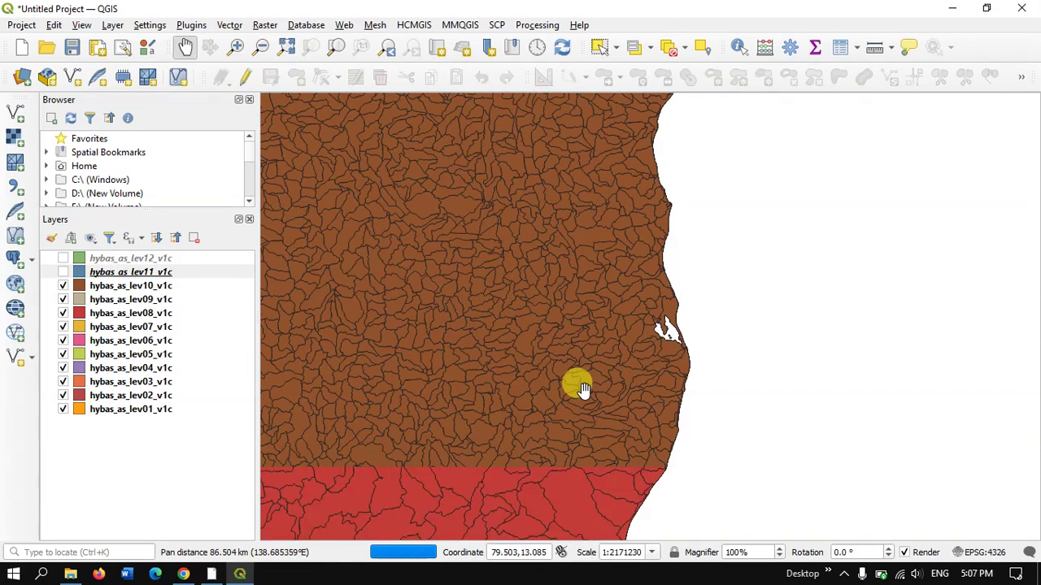
{"action": "left_click", "coordinate": [63, 273]}
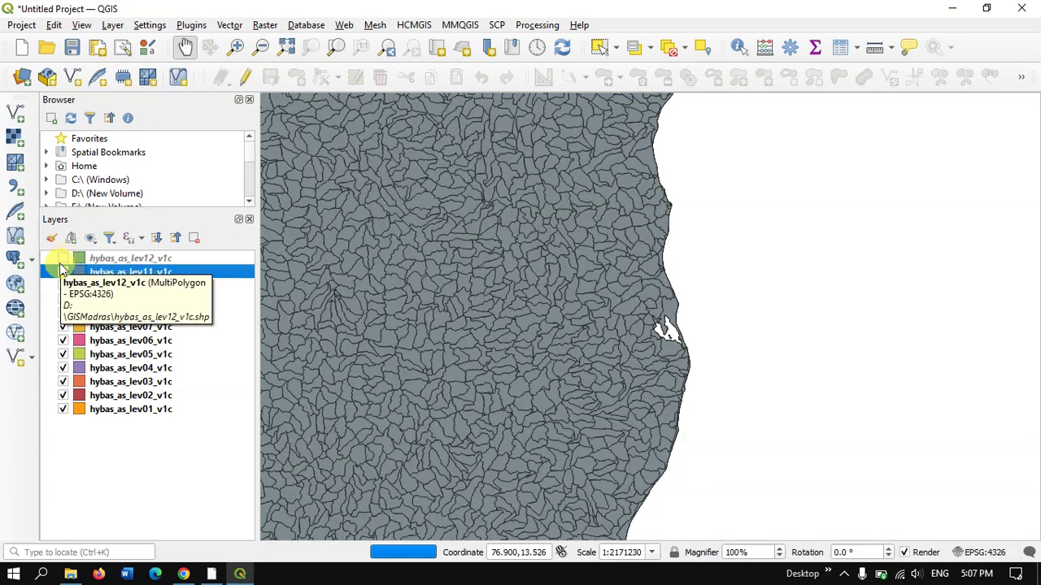
{"action": "left_click", "coordinate": [62, 258]}
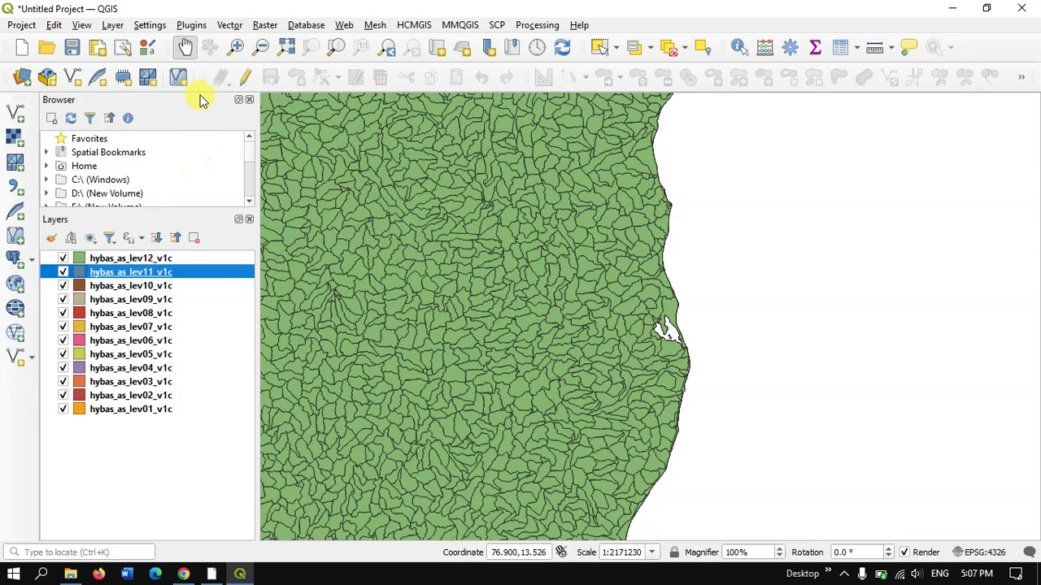
Add the HydroRIVERS_v10_as shapefile from the HydroRIVERS_v10_as_shp folder as a vector layer and place it above all basin layers.
{"action": "left_click", "coordinate": [230, 26]}
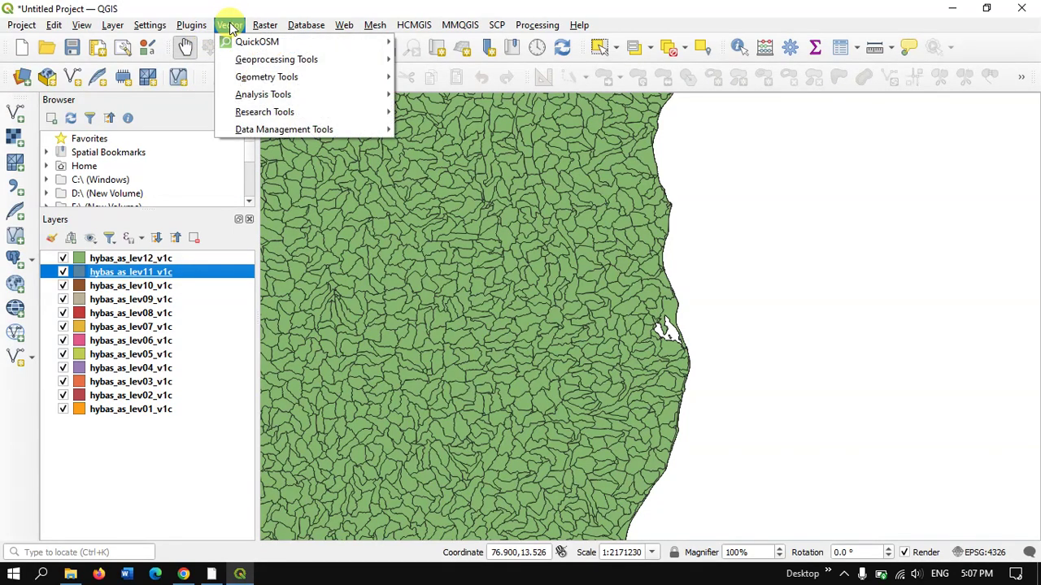
{"action": "mouse_move", "coordinate": [348, 63]}
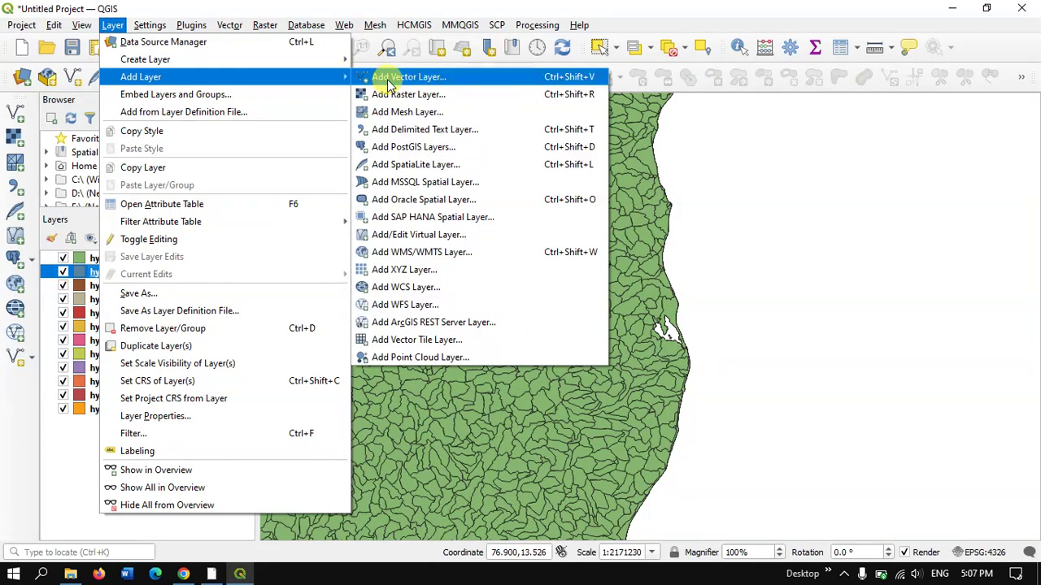
{"action": "left_click", "coordinate": [388, 81]}
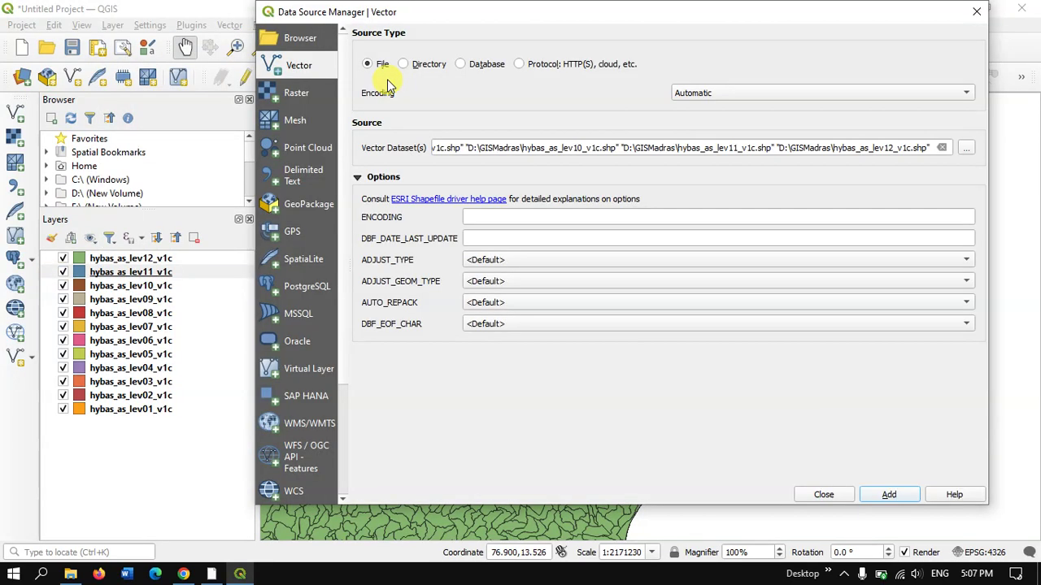
{"action": "left_click", "coordinate": [967, 149]}
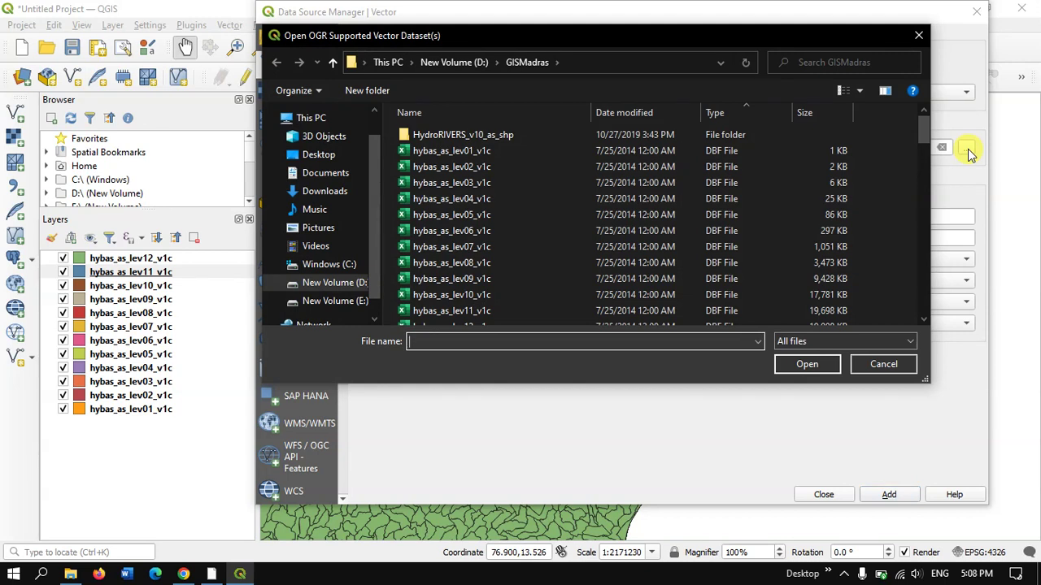
{"action": "double_click", "coordinate": [450, 135]}
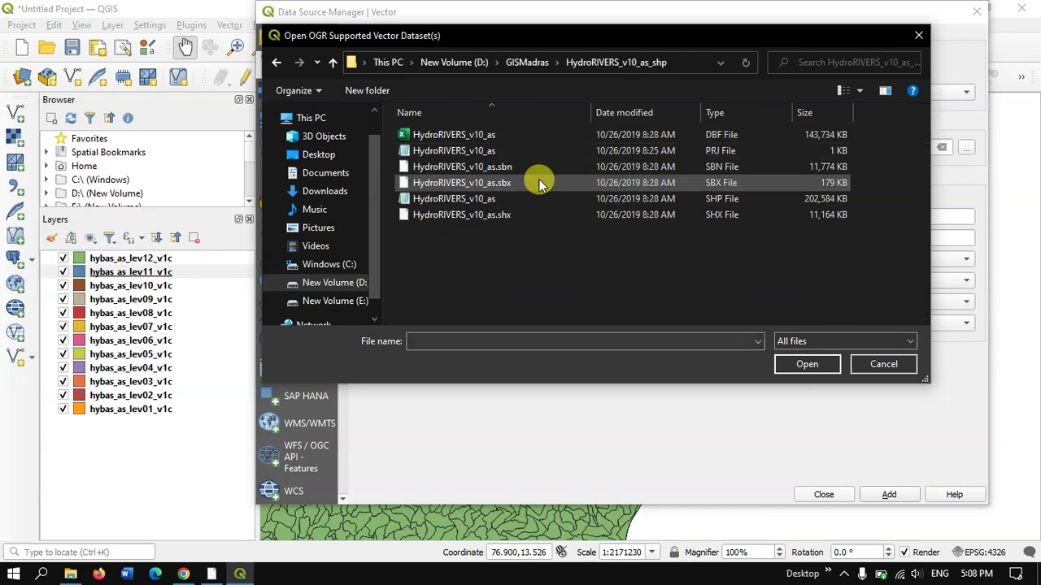
{"action": "left_click", "coordinate": [725, 200]}
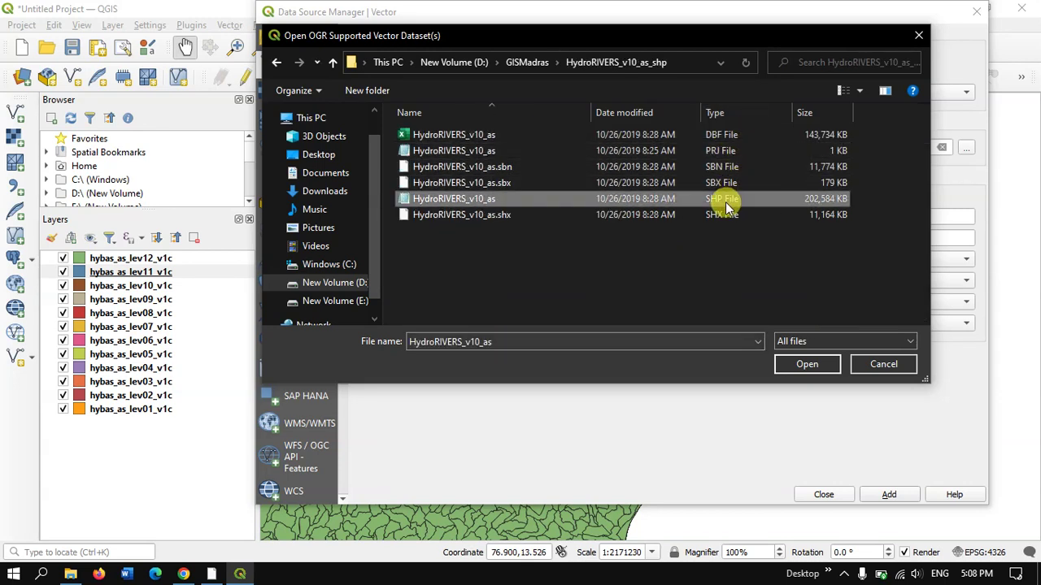
{"action": "left_click", "coordinate": [803, 368]}
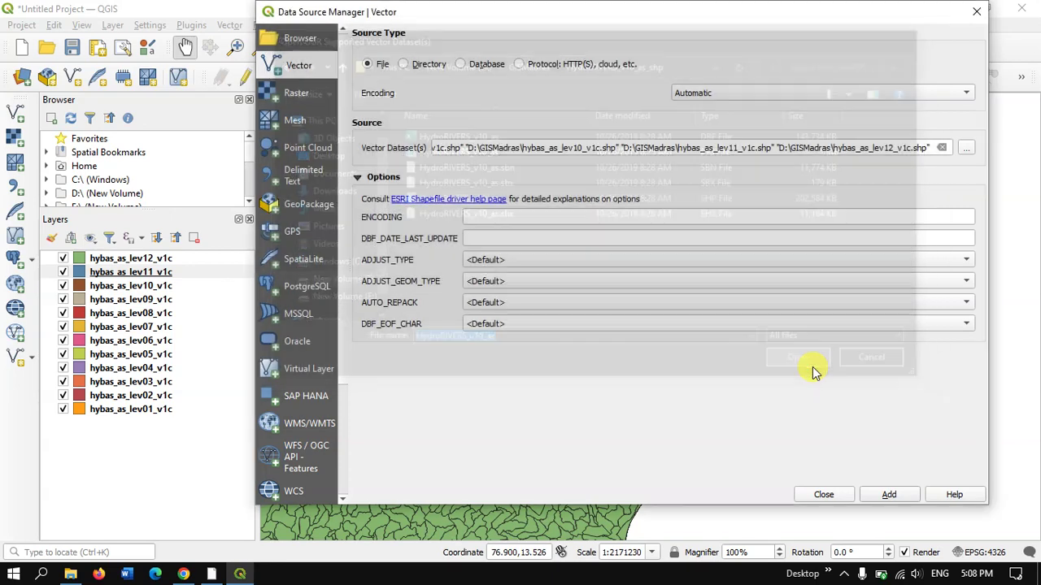
{"action": "left_click", "coordinate": [888, 496]}
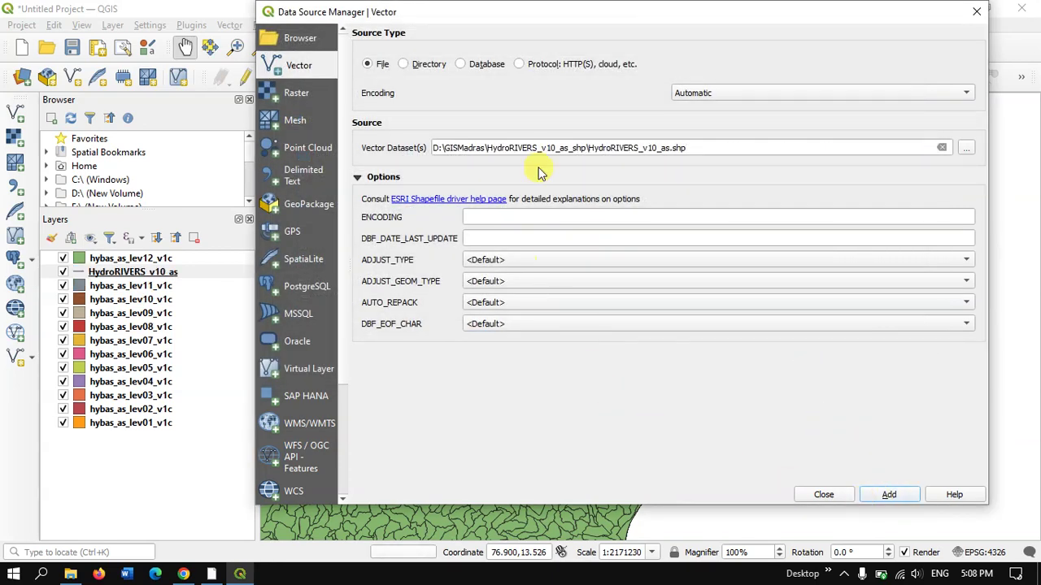
{"action": "left_click", "coordinate": [976, 15]}
{"action": "mouse_move", "coordinate": [65, 275]}
{"action": "left_mouse_down"}
{"action": "mouse_move", "coordinate": [86, 272]}
{"action": "mouse_move", "coordinate": [104, 249]}
{"action": "mouse_move", "coordinate": [112, 260]}
{"action": "left_mouse_up"}
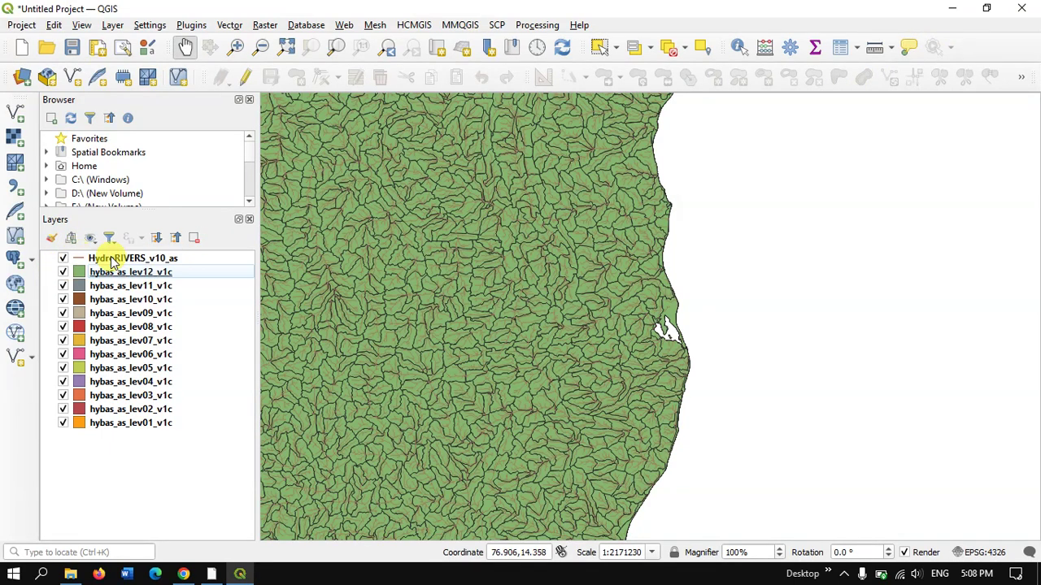
Hide the basin layers from level 12 down to level 02, keeping the HydroRIVERS_v10_as rivers displayed over hybas_as_lev01_v1c.
{"action": "left_click", "coordinate": [64, 259]}
{"action": "left_click", "coordinate": [64, 273]}
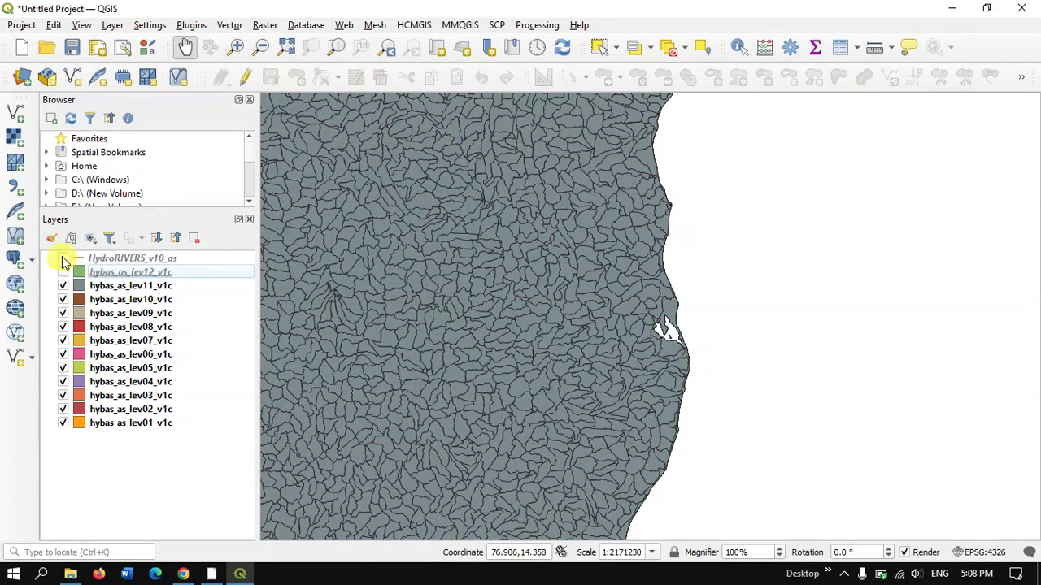
{"action": "left_click", "coordinate": [64, 259]}
{"action": "left_click", "coordinate": [63, 286]}
{"action": "left_click", "coordinate": [63, 299]}
{"action": "left_click", "coordinate": [63, 313]}
{"action": "left_click", "coordinate": [64, 327]}
{"action": "left_click", "coordinate": [69, 341]}
{"action": "left_click", "coordinate": [64, 341]}
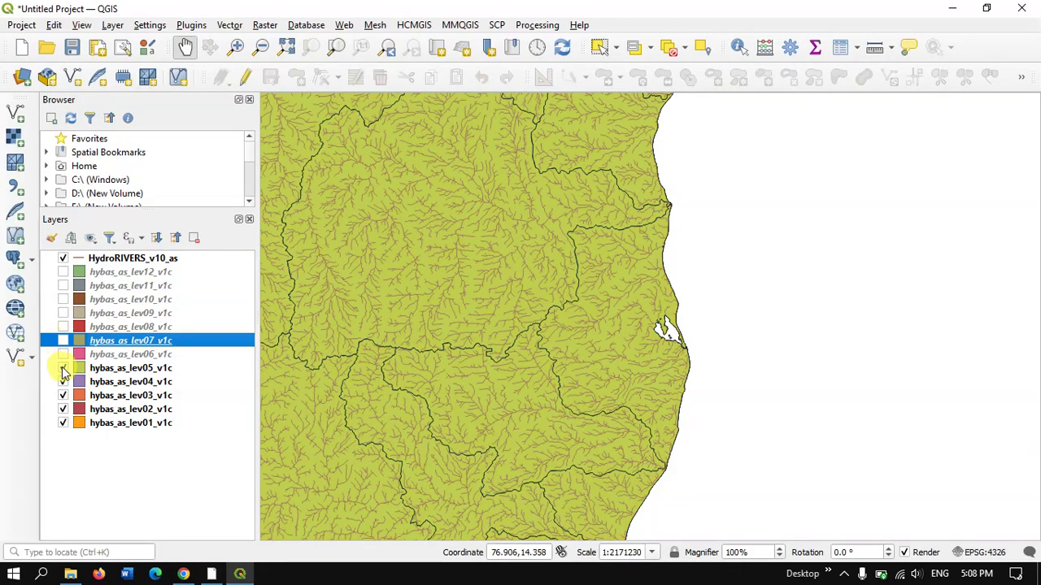
{"action": "left_click", "coordinate": [63, 367]}
{"action": "left_click", "coordinate": [63, 381]}
{"action": "left_click", "coordinate": [63, 395]}
{"action": "left_click", "coordinate": [63, 409]}
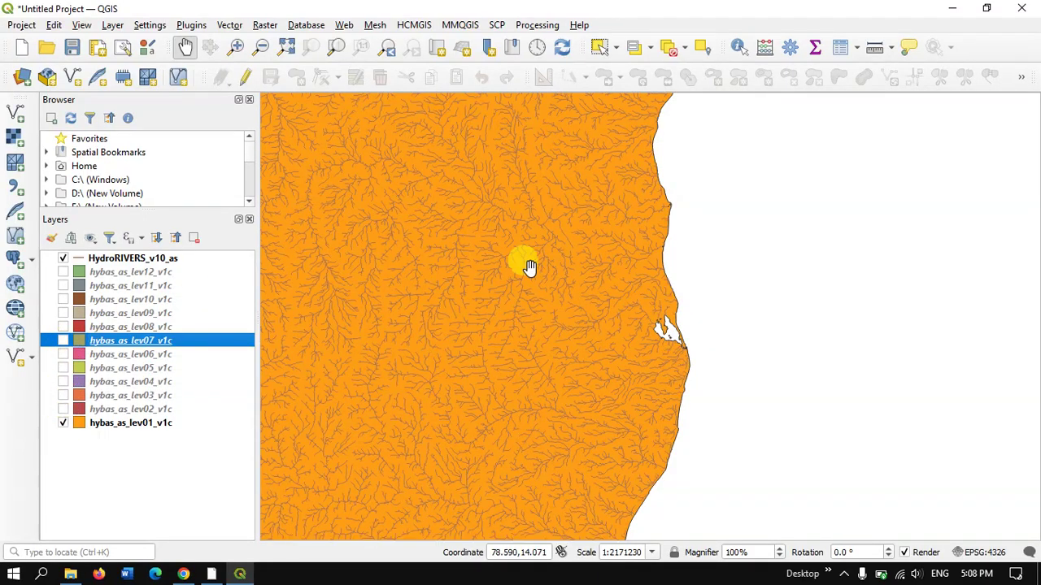
Show the basin layers again from hybas_as_lev02_v1c up to hybas_as_lev06_v1c beneath the rivers over southern India.
{"action": "scroll", "coordinate": [646, 223], "scroll_direction": "down", "scroll_amount": 1}
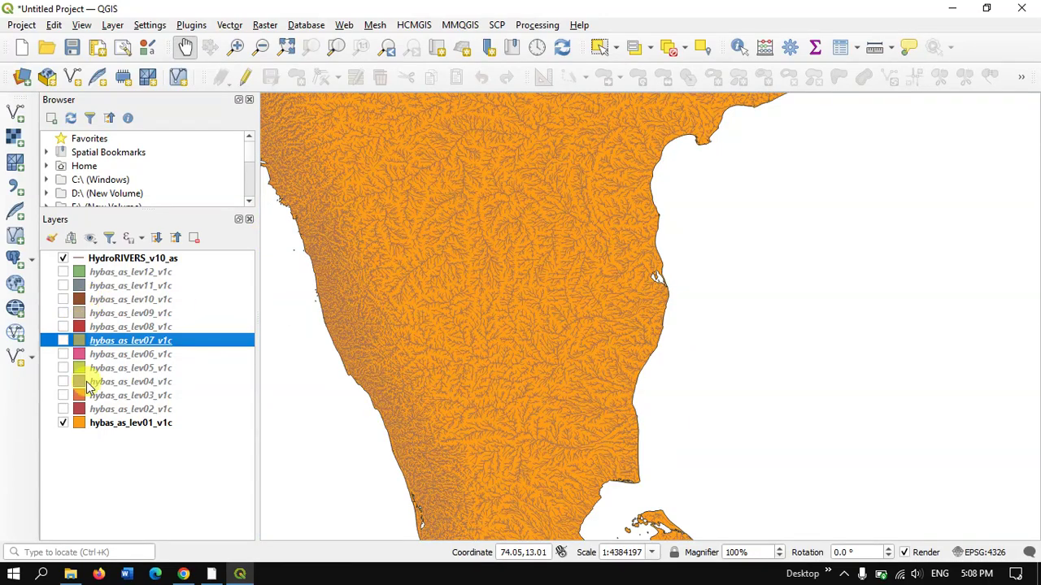
{"action": "left_click", "coordinate": [64, 409]}
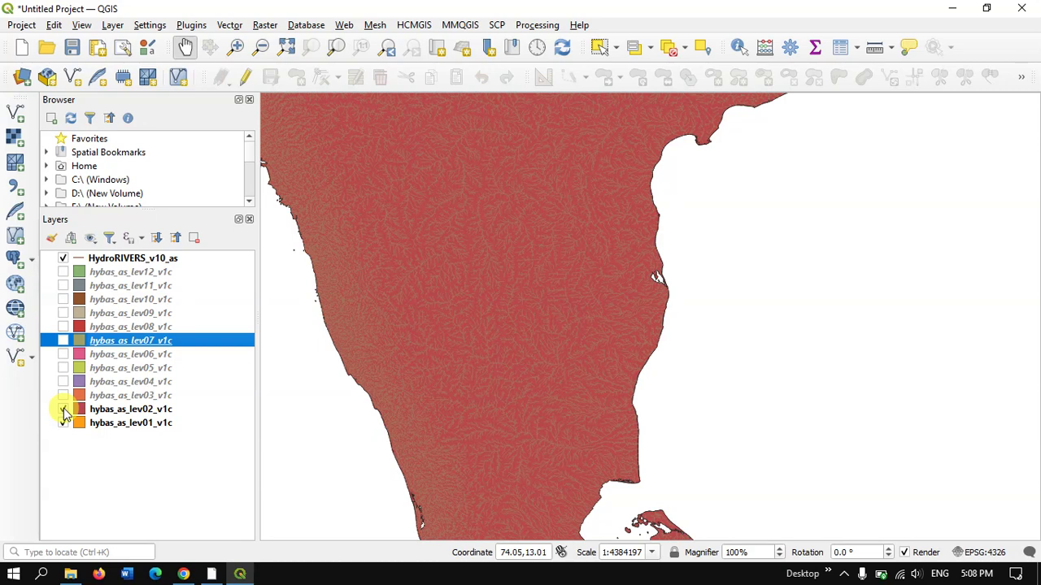
{"action": "left_click", "coordinate": [63, 396]}
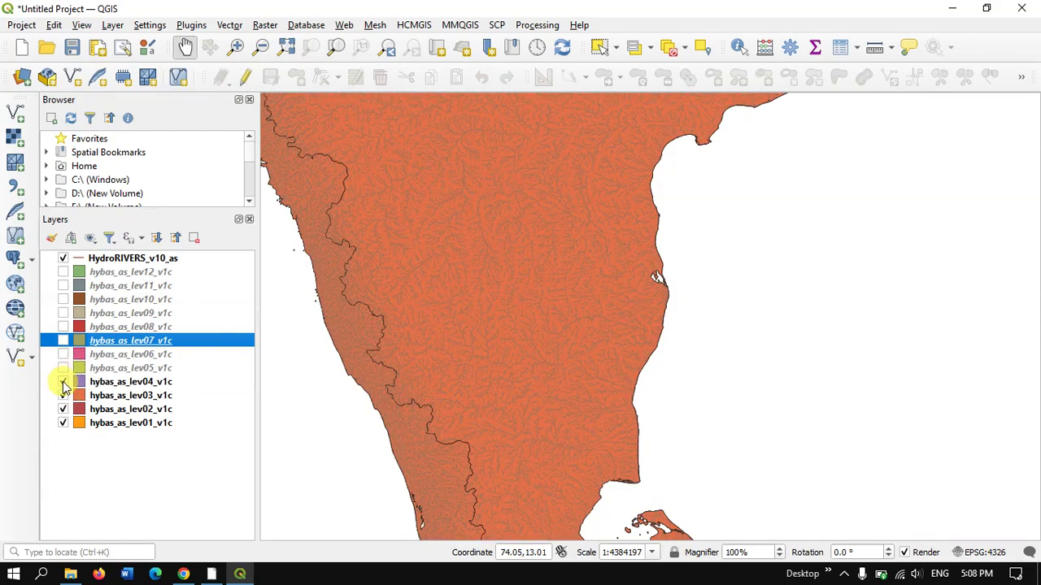
{"action": "left_click", "coordinate": [63, 368]}
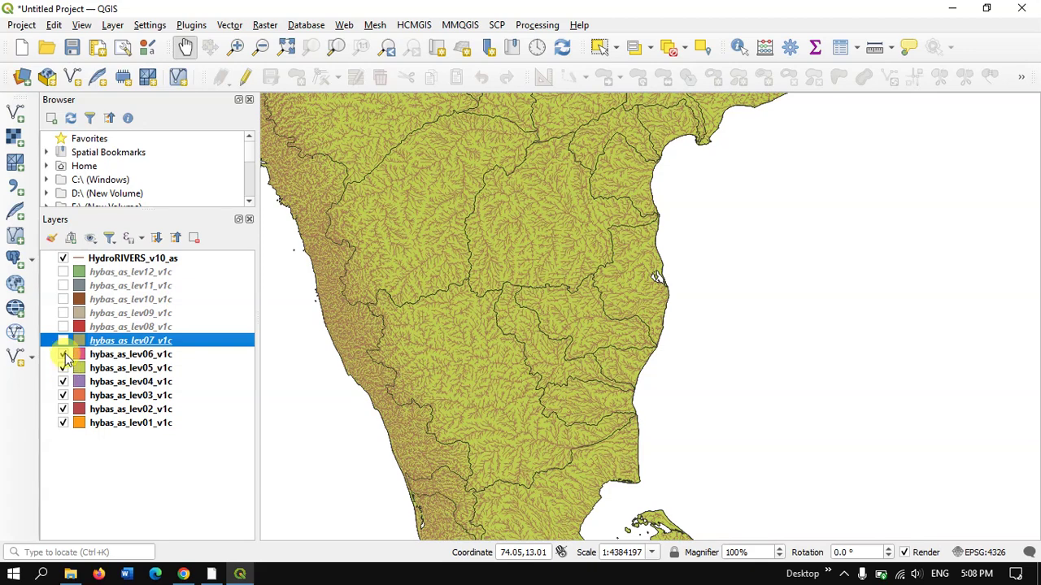
Change the line colour of the HydroRIVERS_v10_as layer to light cyan and apply it.
{"action": "left_click", "coordinate": [81, 260]}
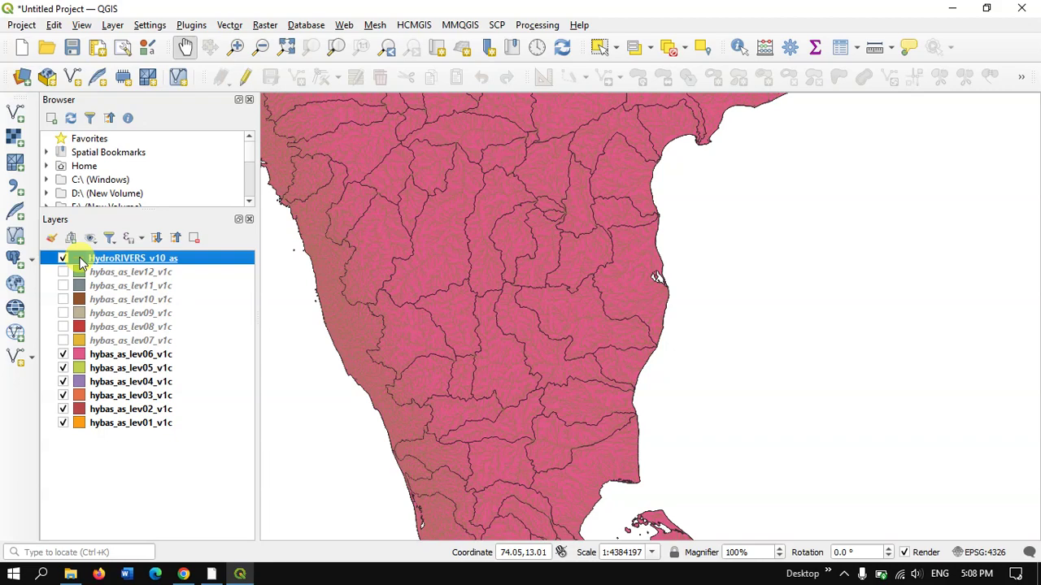
{"action": "double_click", "coordinate": [81, 261]}
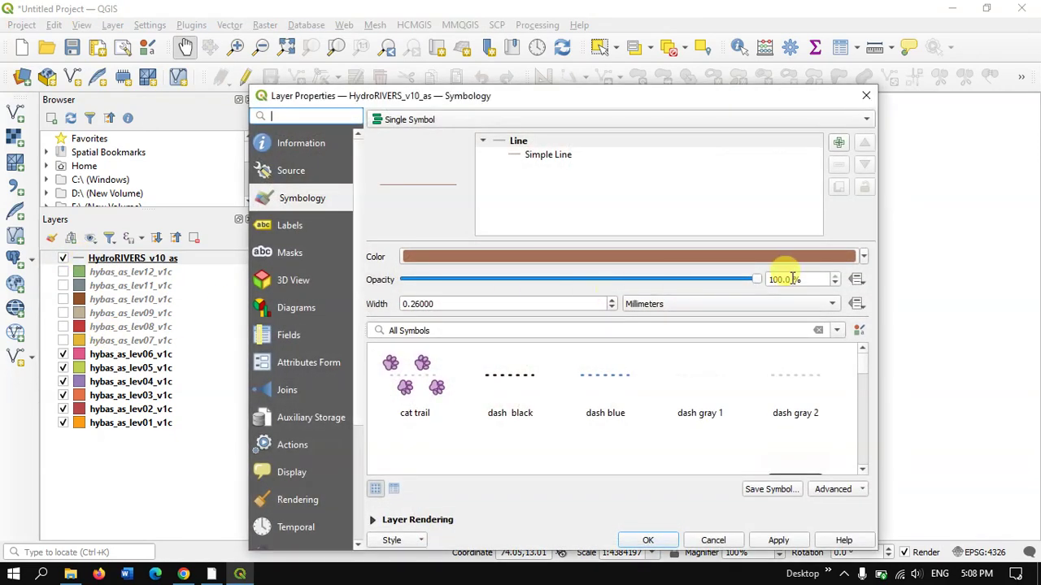
{"action": "left_click", "coordinate": [863, 257]}
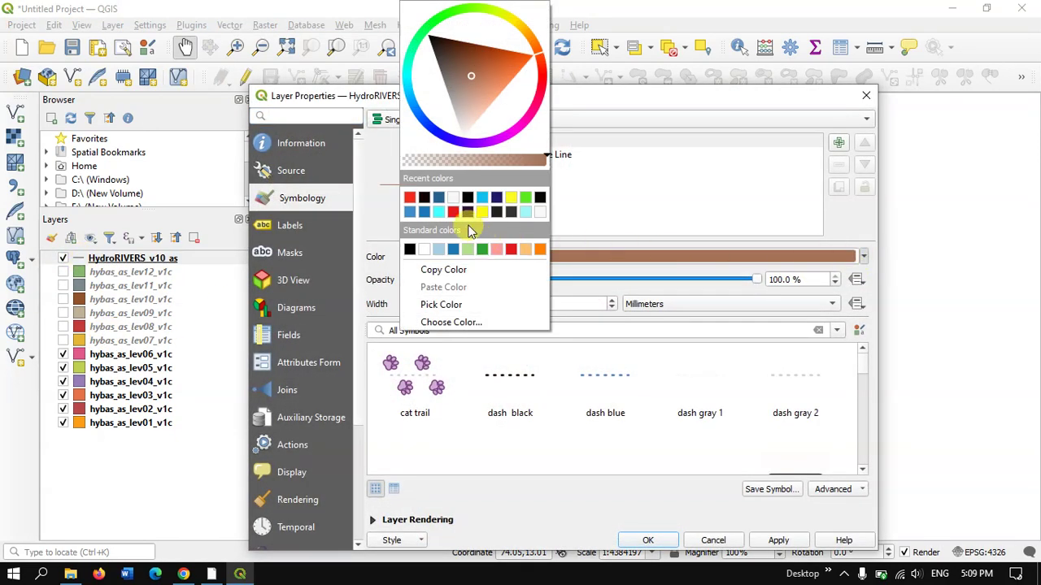
{"action": "left_click", "coordinate": [443, 211]}
{"action": "left_click", "coordinate": [779, 538]}
{"action": "left_click", "coordinate": [647, 539]}
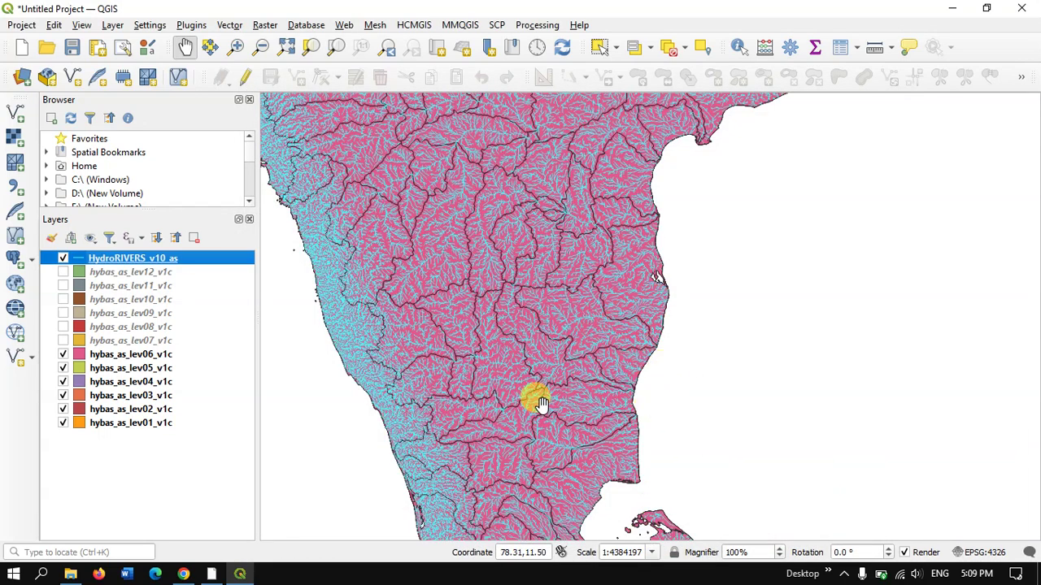
Show basin levels 07 to 10 beneath the rivers and inspect the level 10 boundaries up close on India's southeast coast.
{"action": "left_click", "coordinate": [63, 340]}
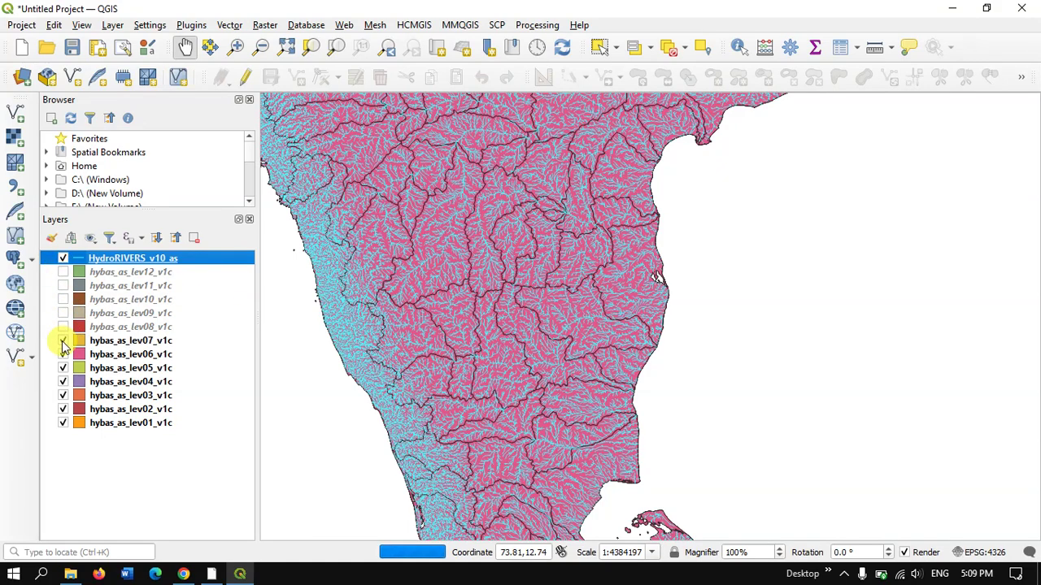
{"action": "left_click", "coordinate": [63, 327]}
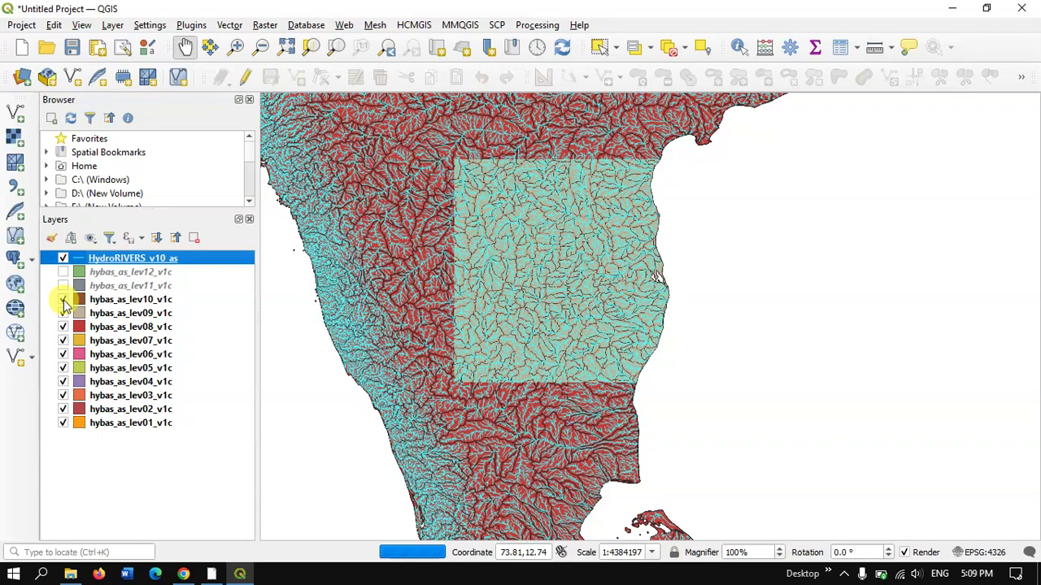
{"action": "scroll", "coordinate": [667, 278], "scroll_direction": "up", "scroll_amount": 2}
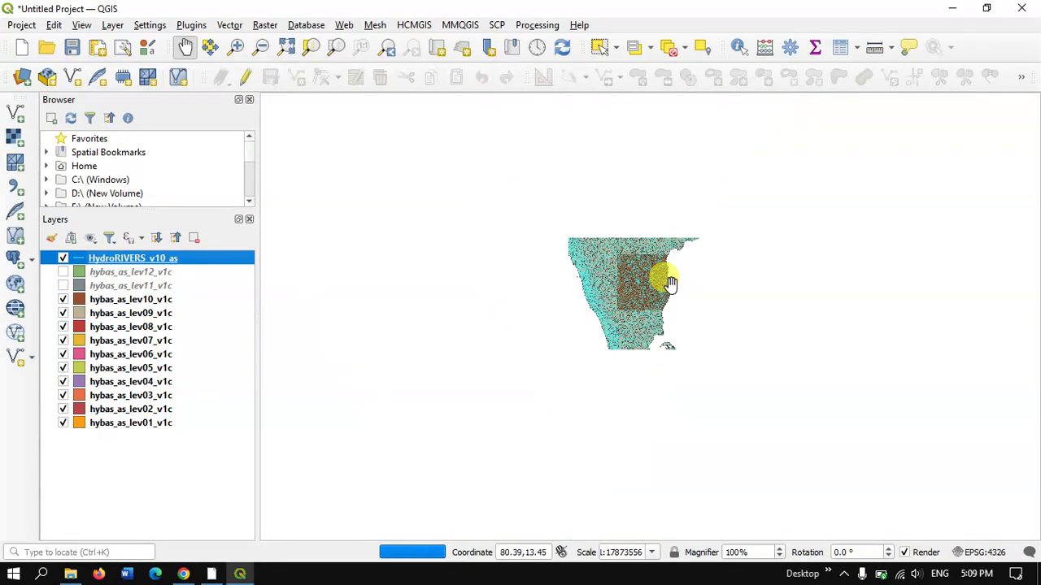
{"action": "scroll", "coordinate": [666, 279], "scroll_direction": "up", "scroll_amount": 1}
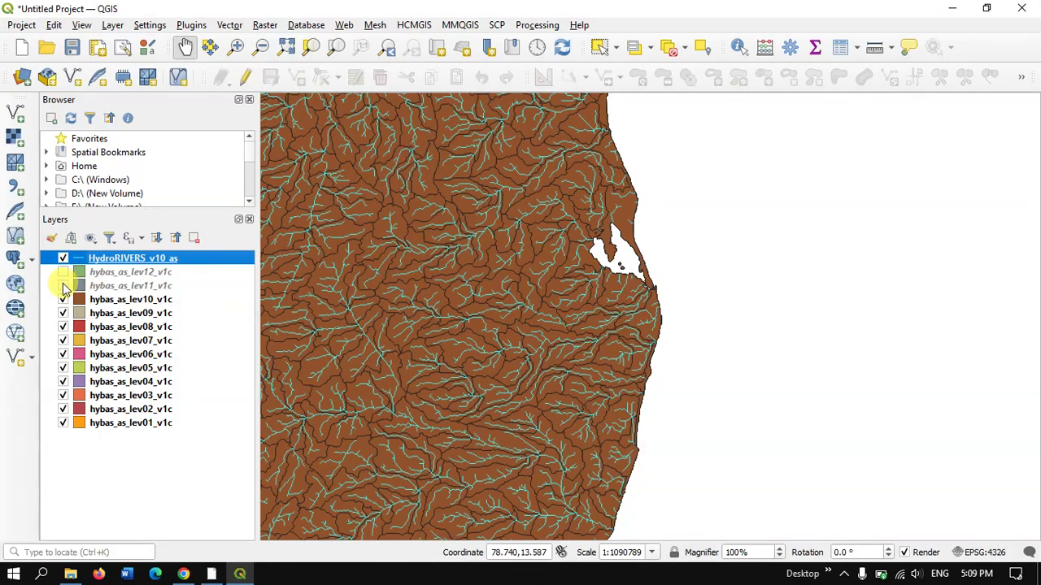
{"action": "scroll", "coordinate": [594, 352], "scroll_direction": "down", "scroll_amount": 2}
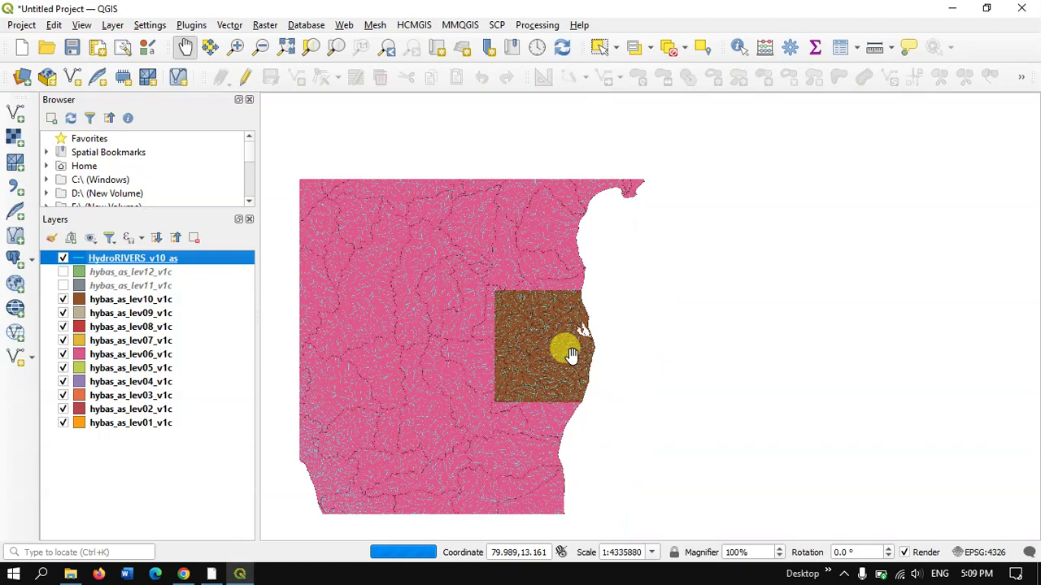
{"action": "scroll", "coordinate": [571, 355], "scroll_direction": "up", "scroll_amount": 3}
{"action": "scroll", "coordinate": [572, 356], "scroll_direction": "up", "scroll_amount": 1}
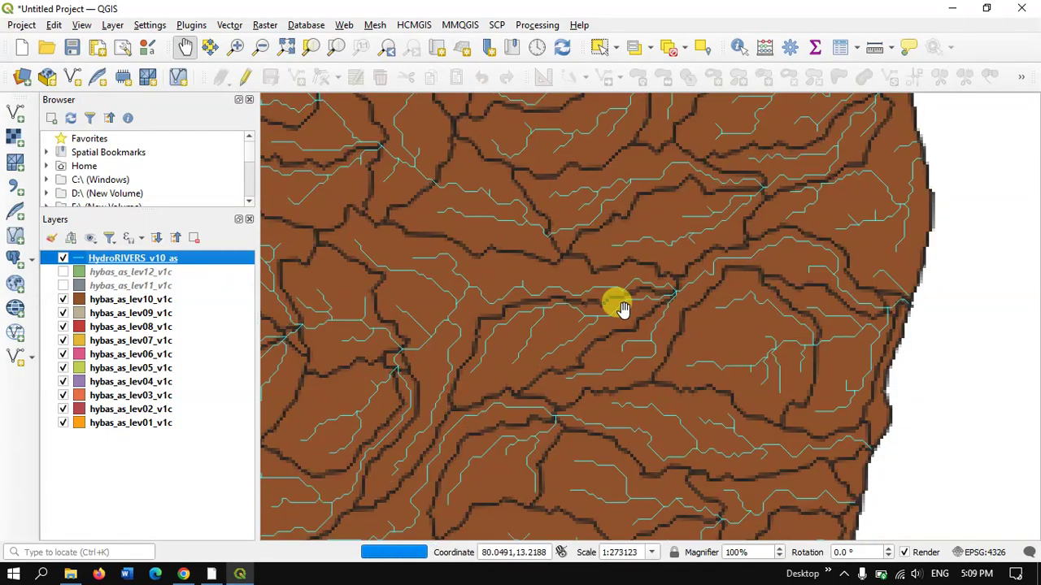
{"action": "scroll", "coordinate": [669, 235], "scroll_direction": "down", "scroll_amount": 2}
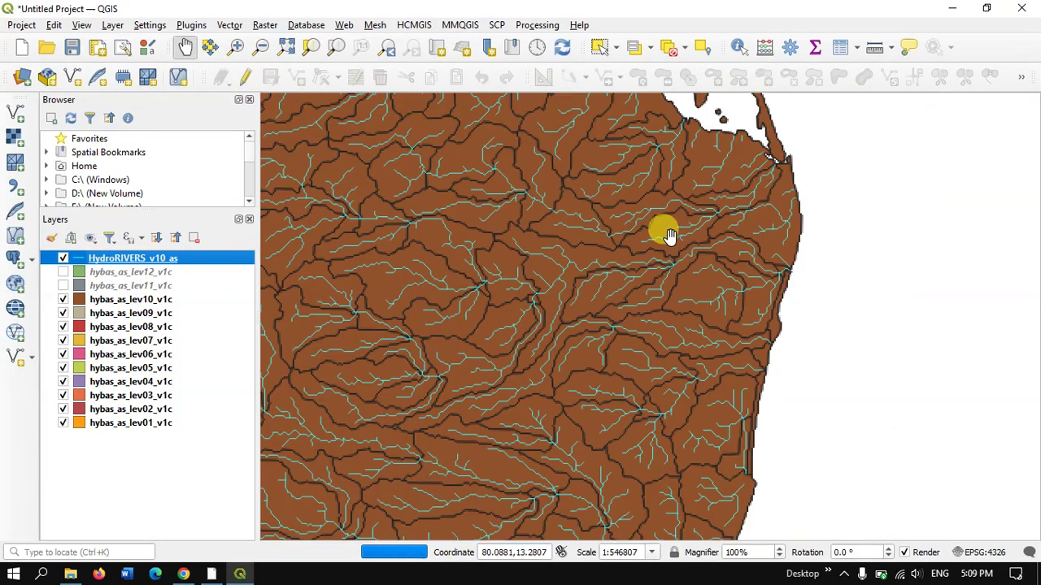
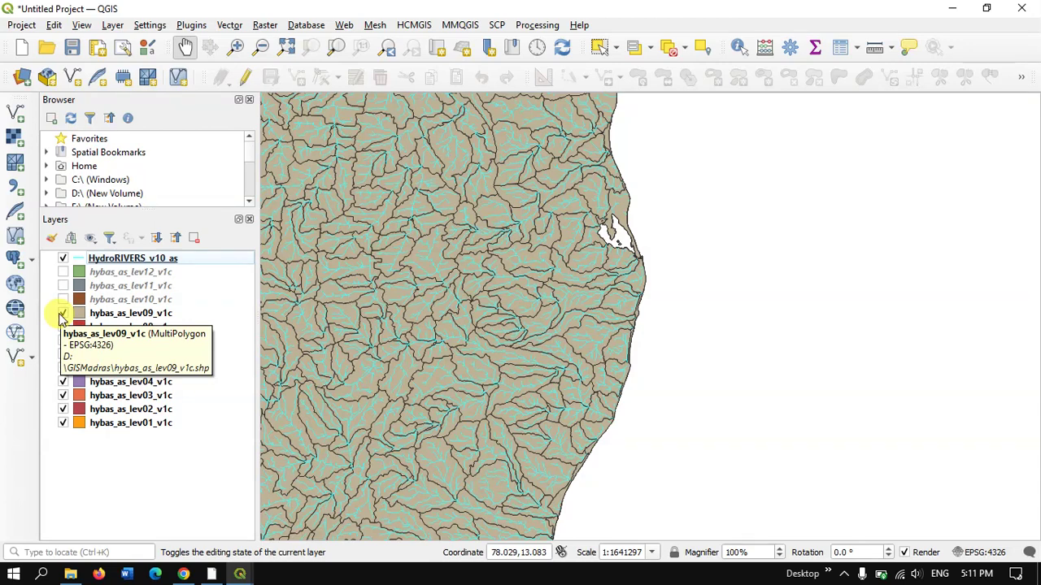
Hide basin levels 09 and 08 and the rivers, and select the coastal basin just south of the lagoon in hybas_as_lev07_v1c.
{"action": "left_click", "coordinate": [63, 314]}
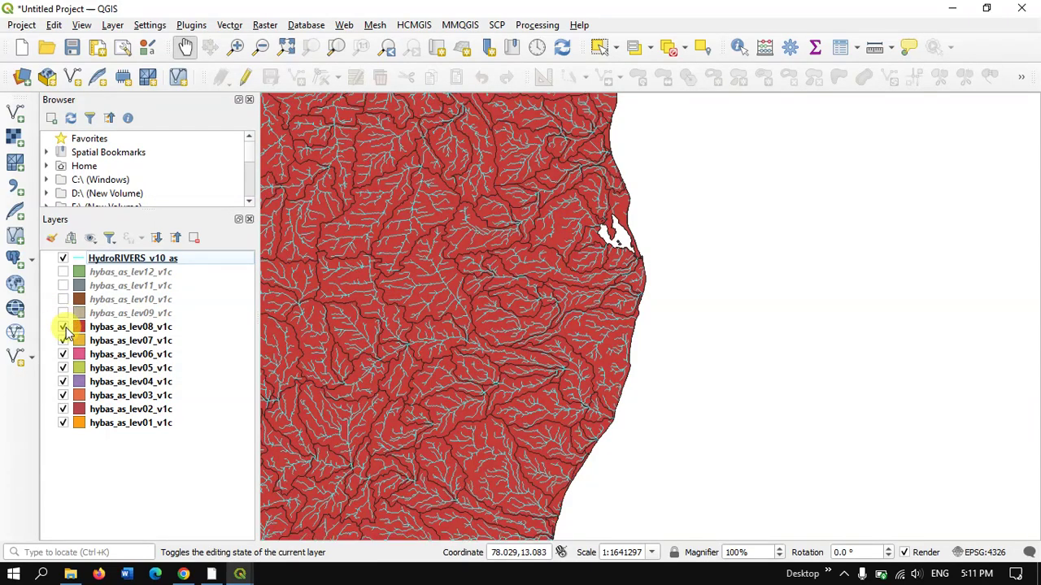
{"action": "left_click", "coordinate": [64, 327]}
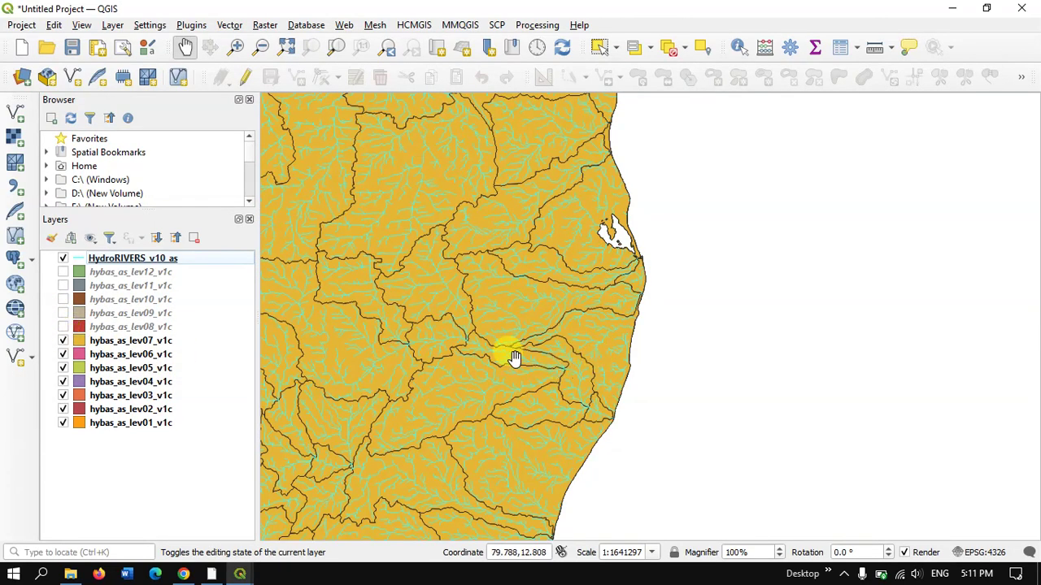
{"action": "left_click", "coordinate": [102, 341]}
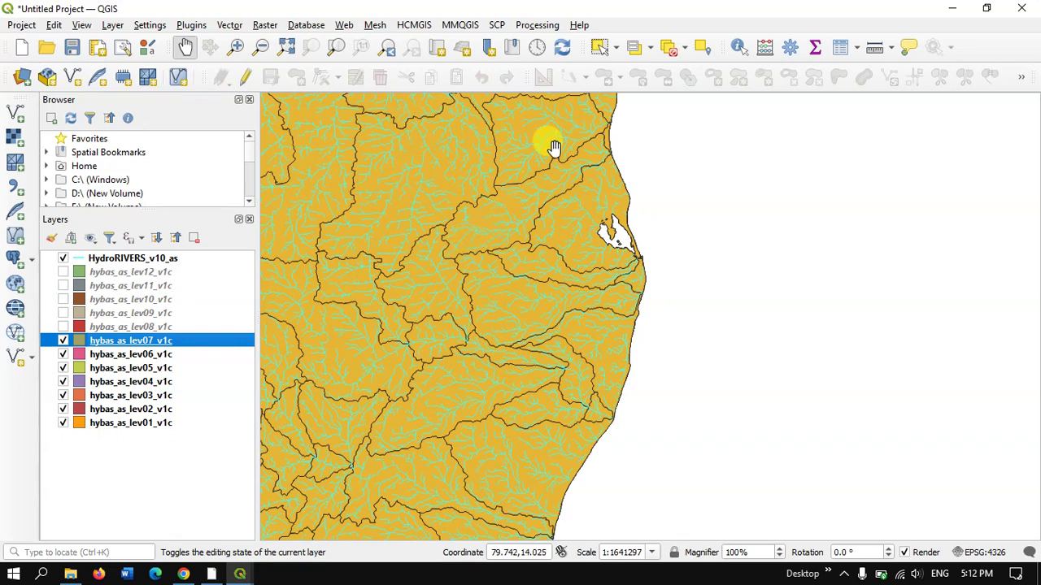
{"action": "left_click", "coordinate": [599, 51]}
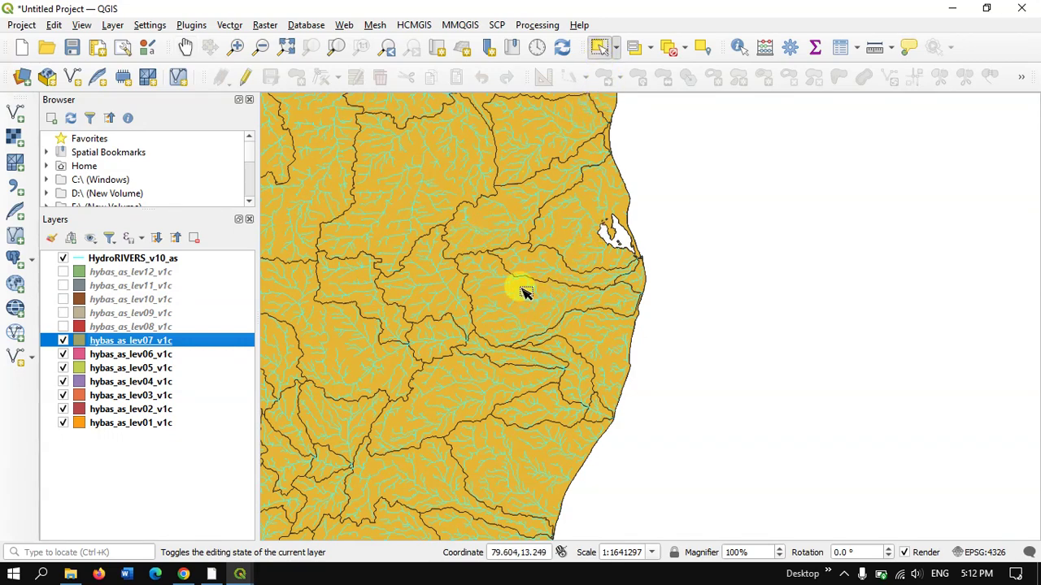
{"action": "left_click", "coordinate": [64, 259]}
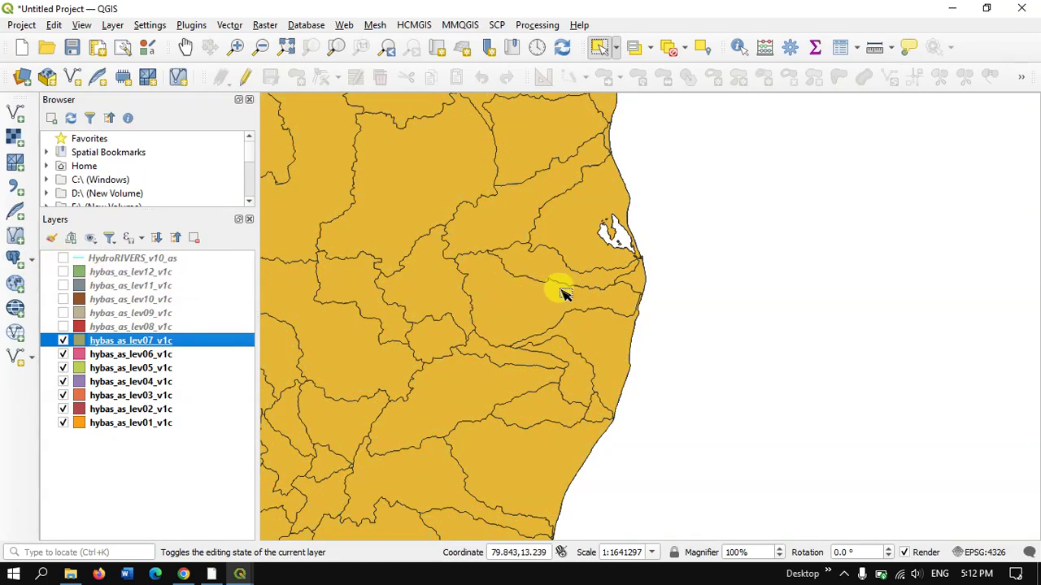
{"action": "left_click", "coordinate": [530, 303]}
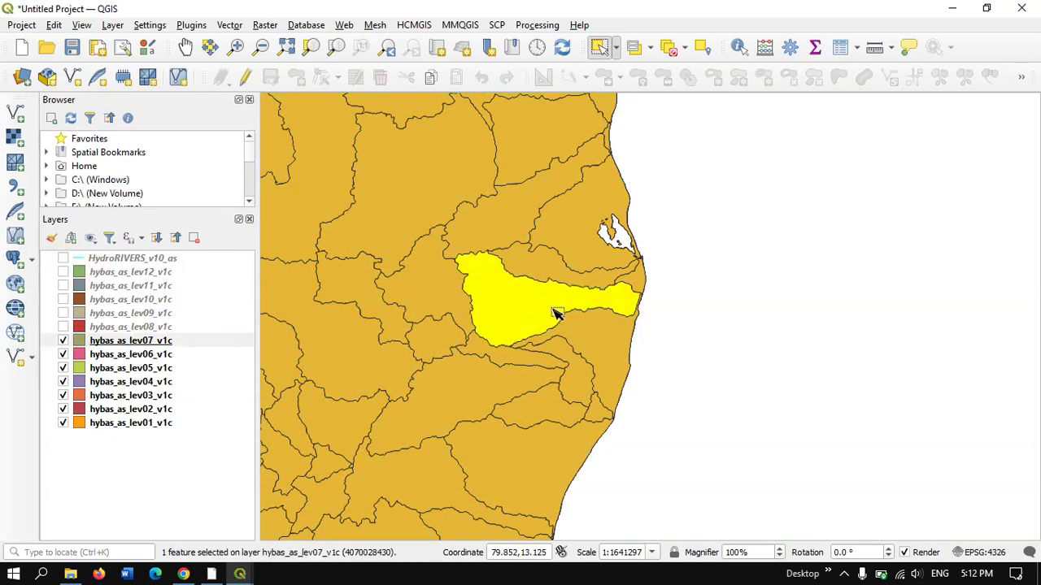
Export the selected hybas_as_lev07_v1c basin as an ESRI Shapefile named Kosas in EPSG:4326 - WGS 84 and add it to the map.
{"action": "left_click", "coordinate": [149, 344]}
{"action": "right_click", "coordinate": [150, 348]}
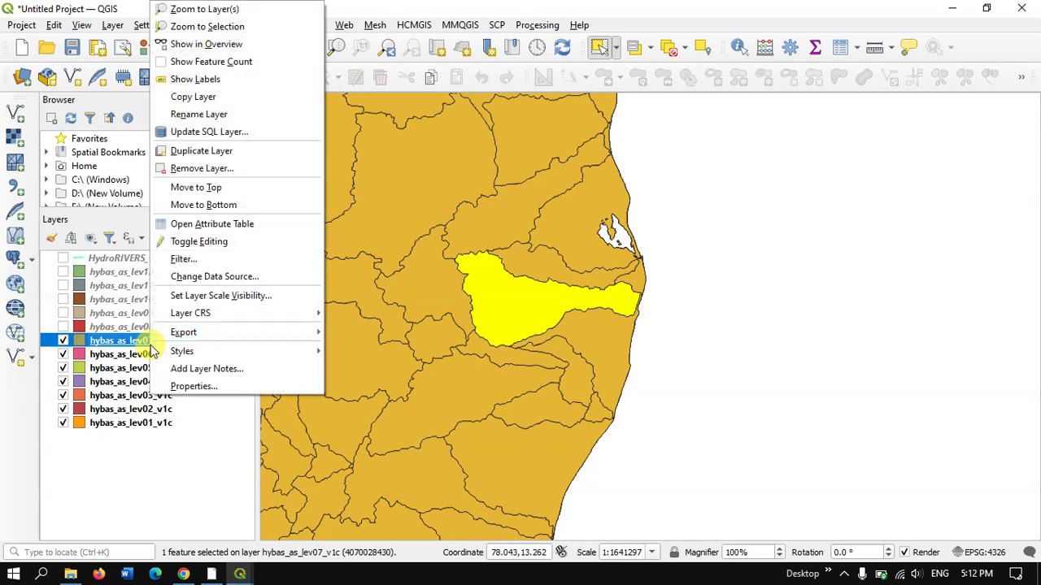
{"action": "mouse_move", "coordinate": [203, 340]}
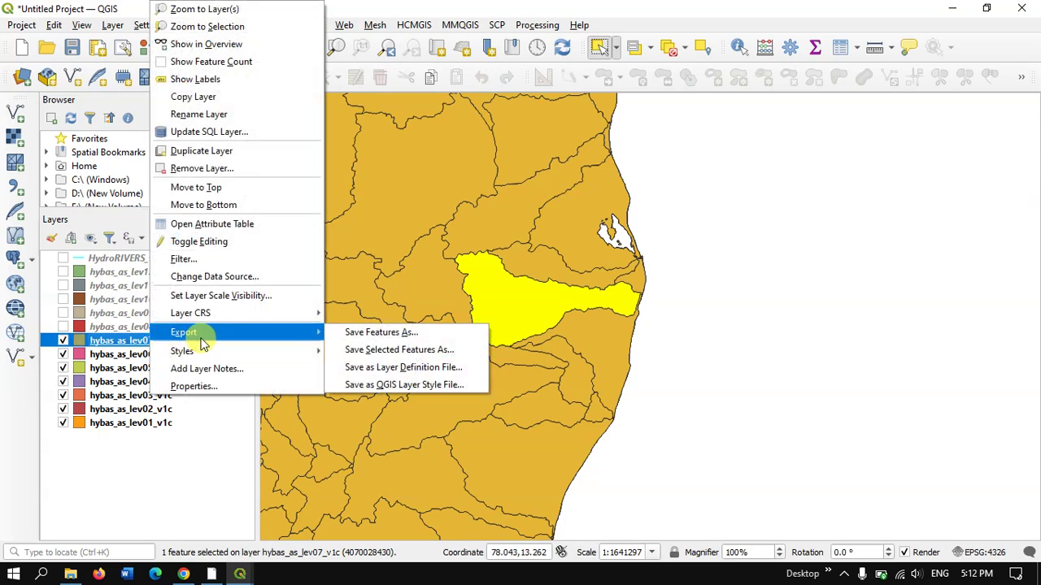
{"action": "left_click", "coordinate": [396, 352]}
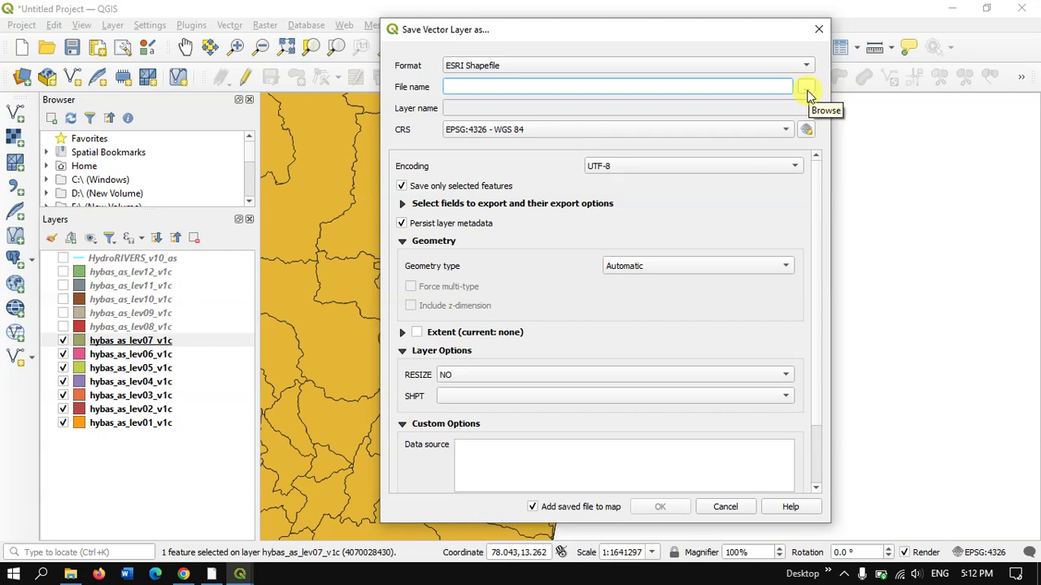
{"action": "left_click", "coordinate": [602, 89]}
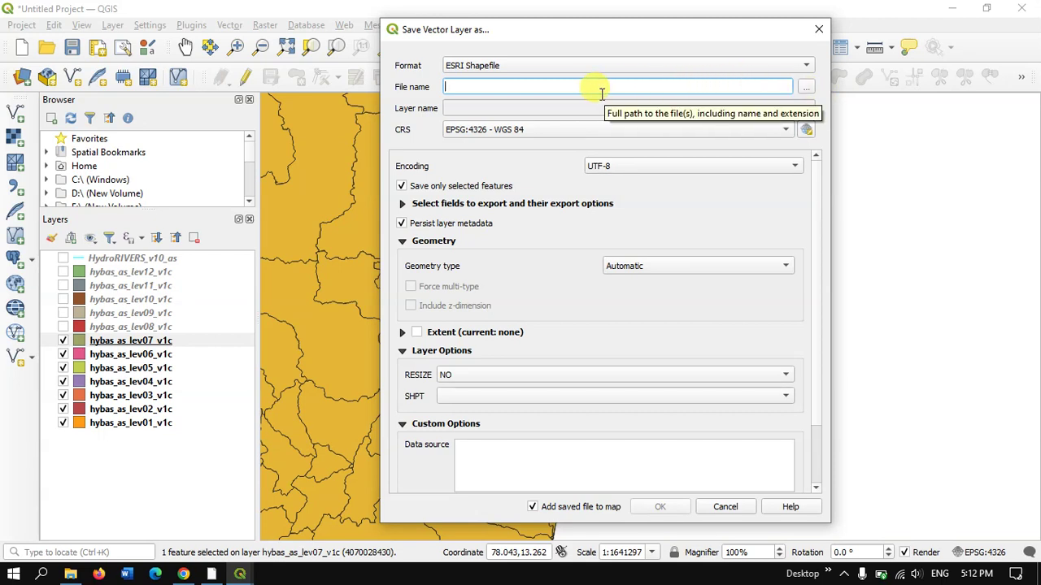
{"action": "type", "text": "Kosas"}
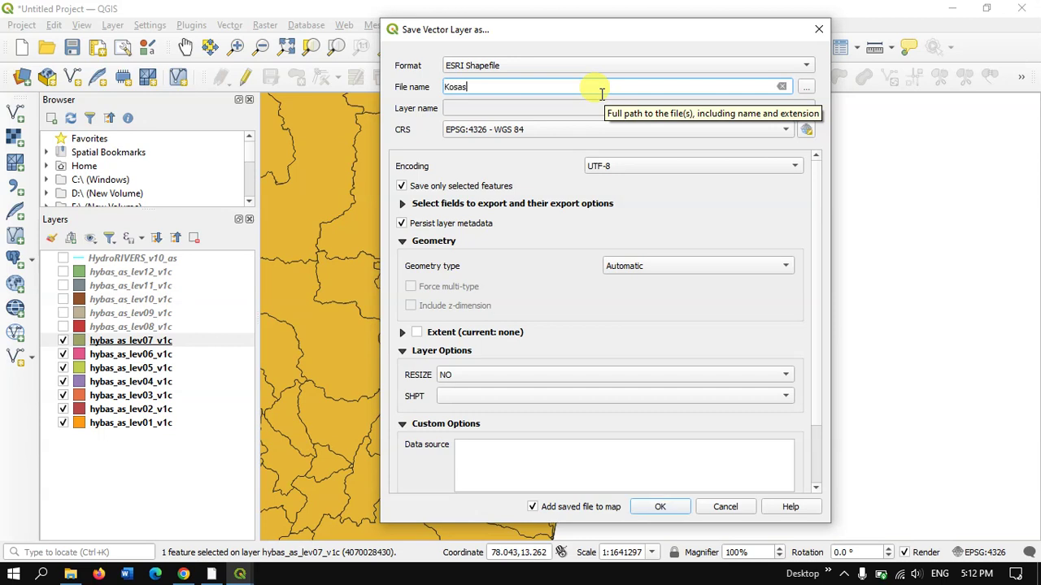
{"action": "left_click", "coordinate": [494, 156]}
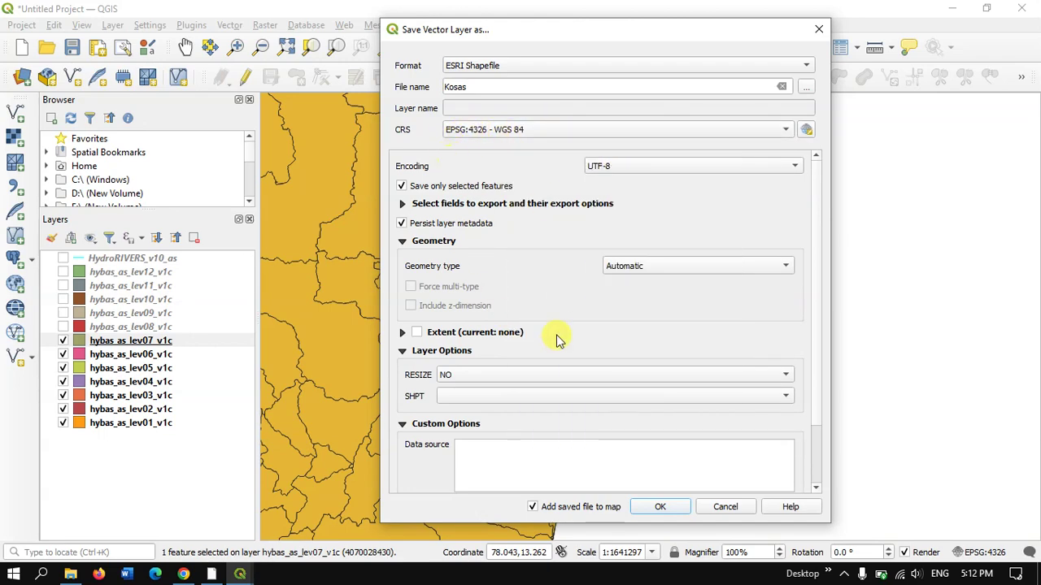
{"action": "left_click", "coordinate": [659, 508]}
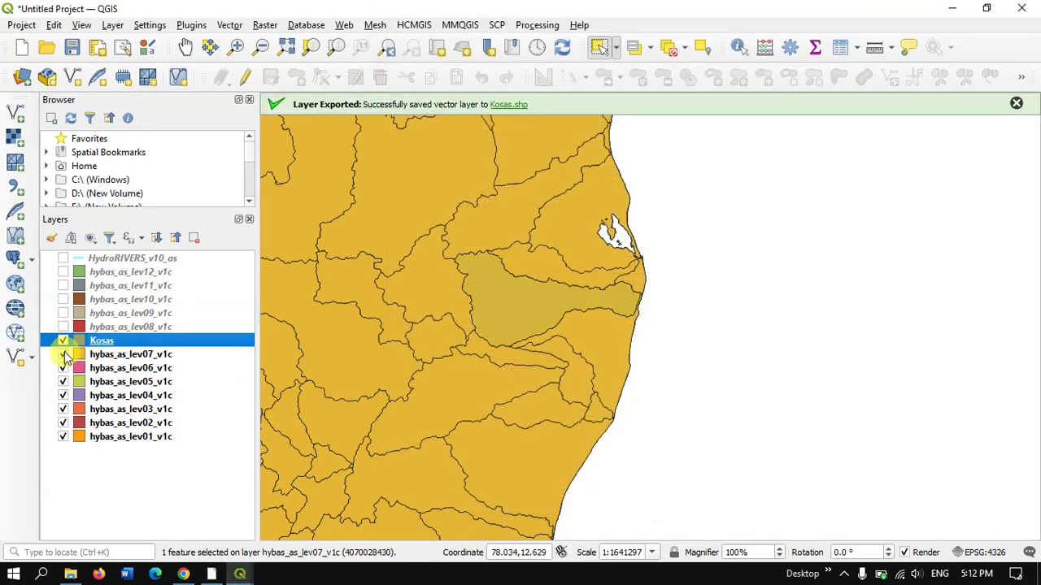
Hide the basin layers from level 07 down to level 01 and show the HydroRIVERS_v10_as rivers over the Kosas basin.
{"action": "left_click", "coordinate": [62, 355]}
{"action": "left_click", "coordinate": [62, 369]}
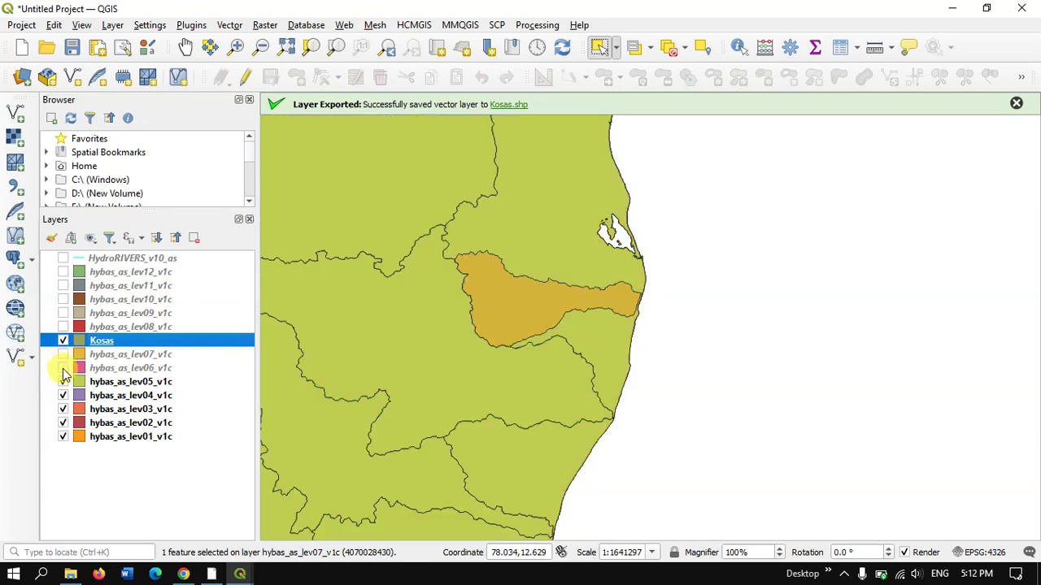
{"action": "left_click", "coordinate": [63, 381]}
{"action": "left_click", "coordinate": [62, 395]}
{"action": "left_click", "coordinate": [62, 408]}
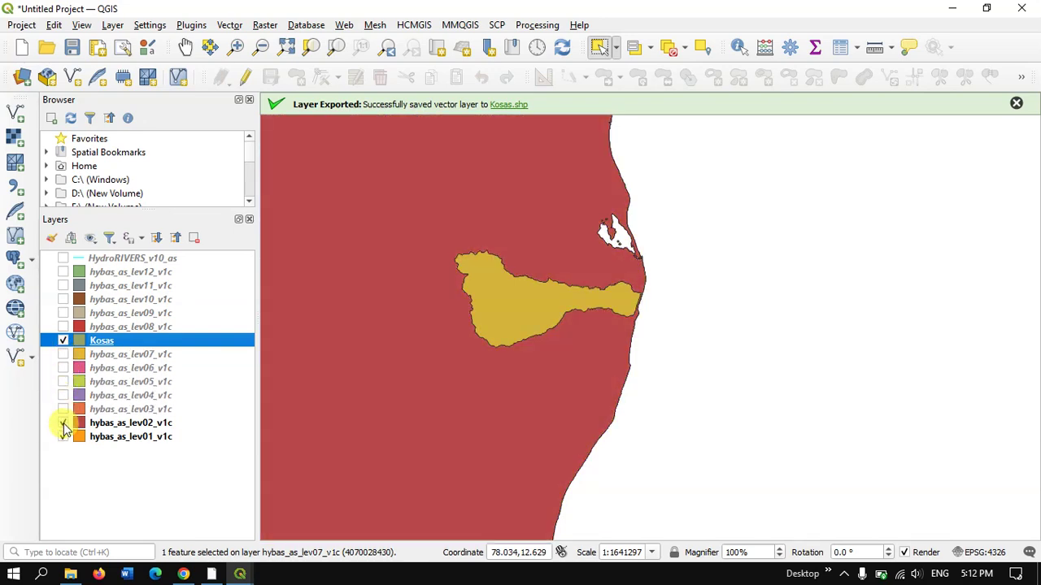
{"action": "left_click", "coordinate": [63, 423]}
{"action": "left_click", "coordinate": [62, 437]}
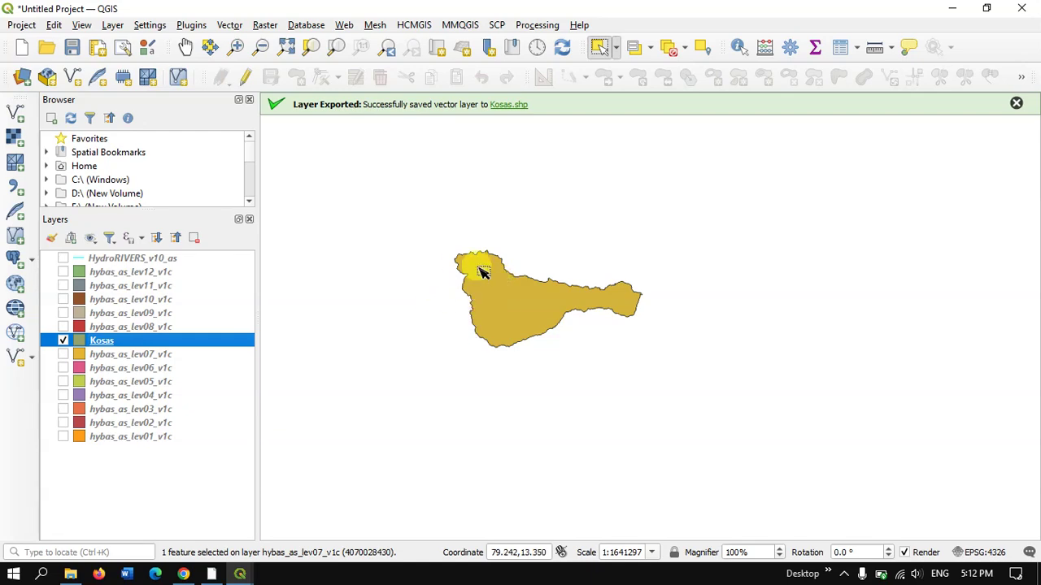
{"action": "left_click", "coordinate": [64, 258]}
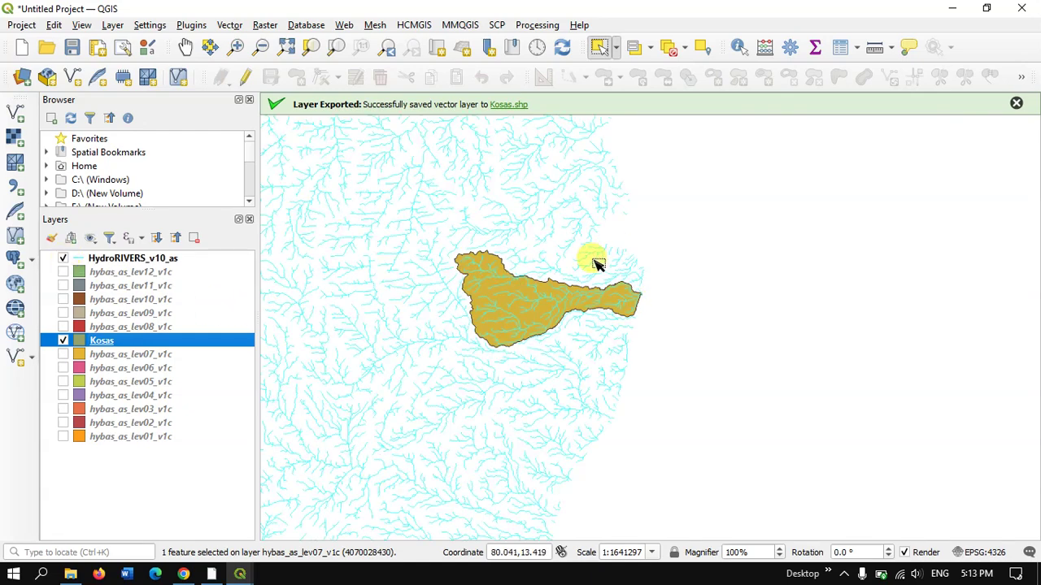
{"action": "left_click", "coordinate": [1016, 104]}
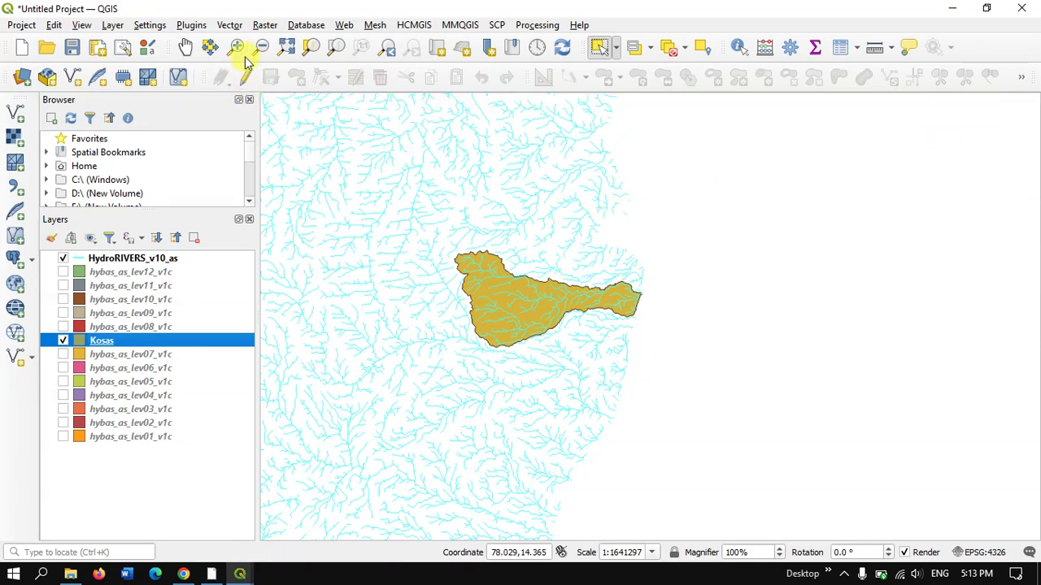
Clip the HydroRIVERS_v10_as layer with the Kosas basin as overlay, writing the result to a temporary layer.
{"action": "left_click", "coordinate": [230, 24]}
{"action": "mouse_move", "coordinate": [241, 65]}
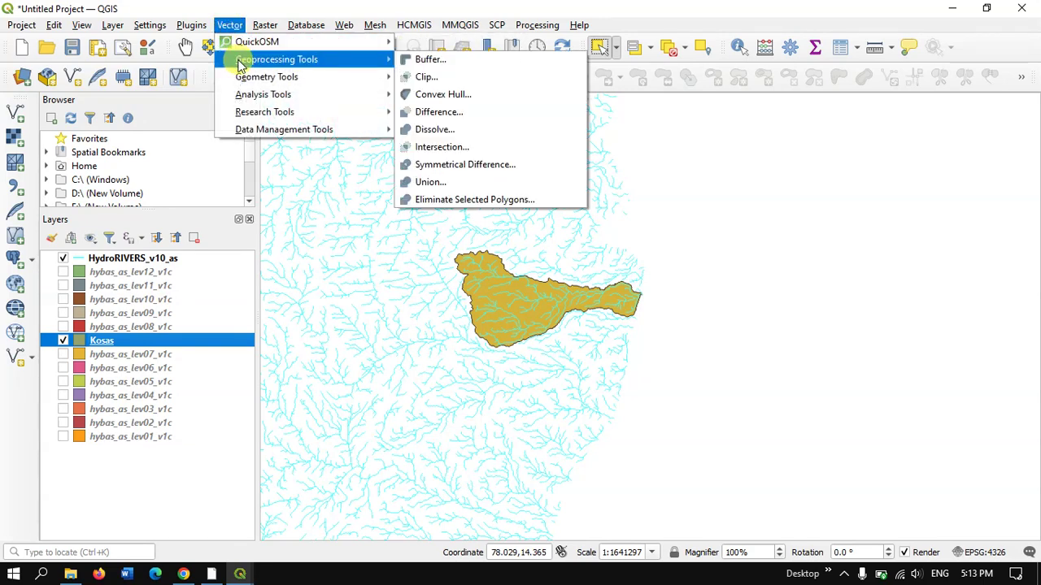
{"action": "left_click", "coordinate": [426, 77]}
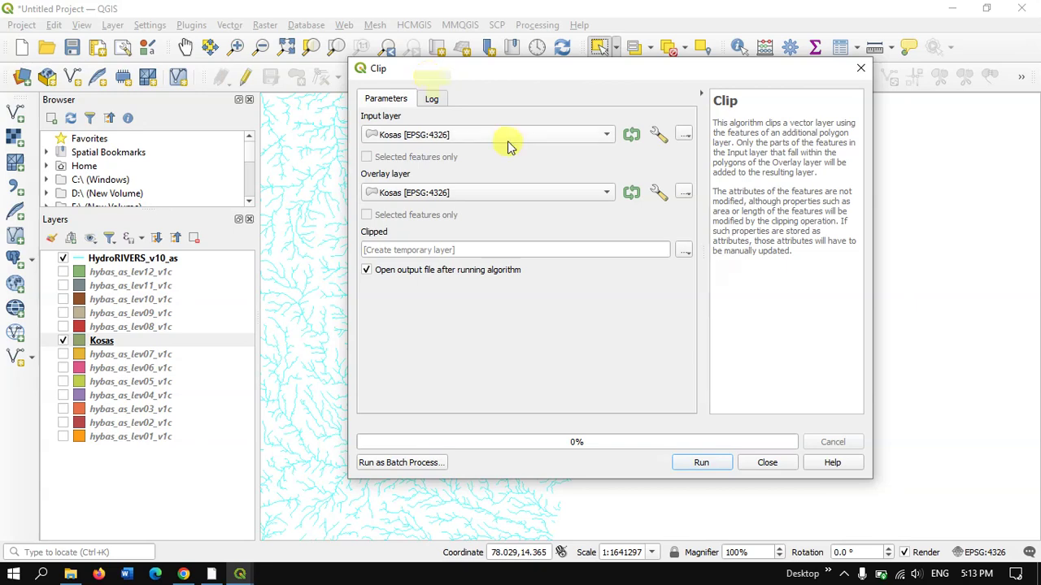
{"action": "left_click", "coordinate": [509, 136]}
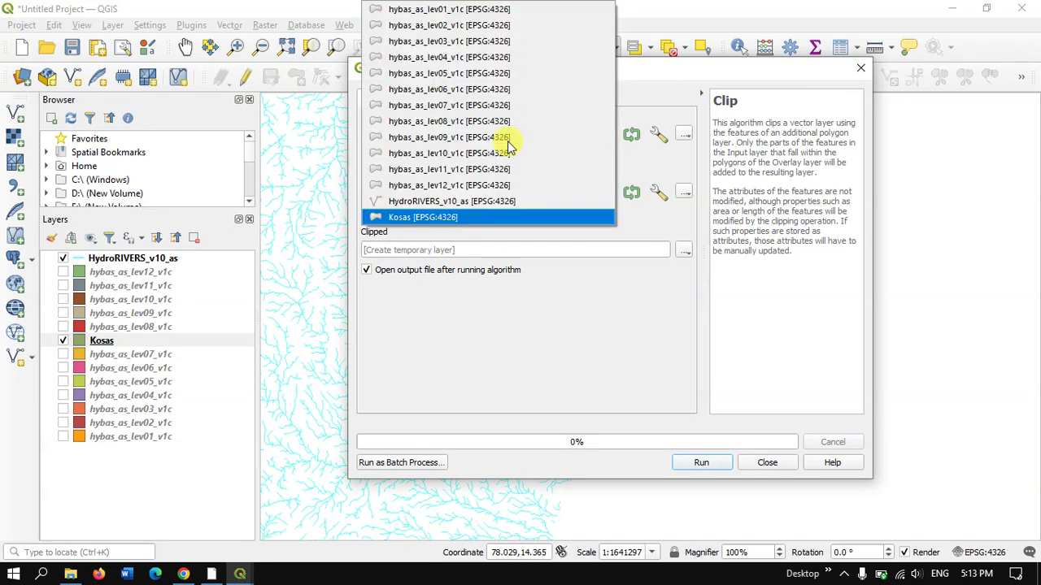
{"action": "left_click", "coordinate": [431, 200]}
{"action": "left_click", "coordinate": [448, 199]}
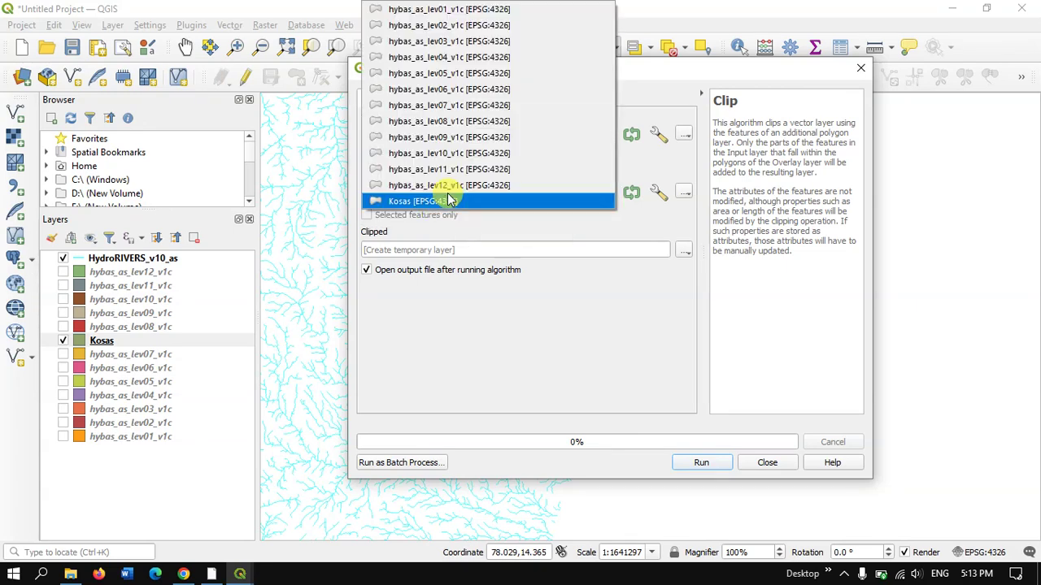
{"action": "left_click", "coordinate": [450, 200]}
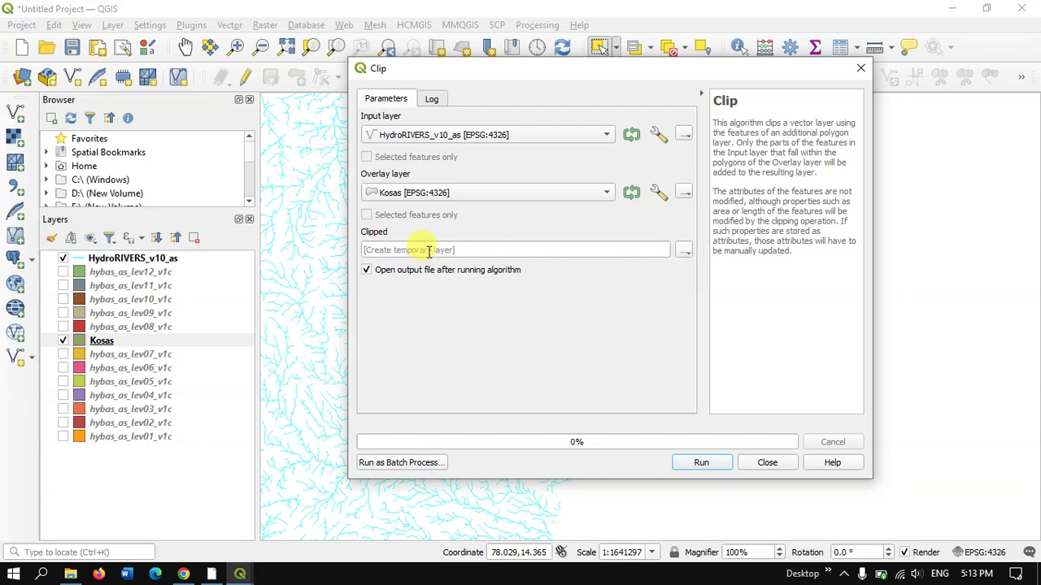
{"action": "left_click", "coordinate": [708, 463]}
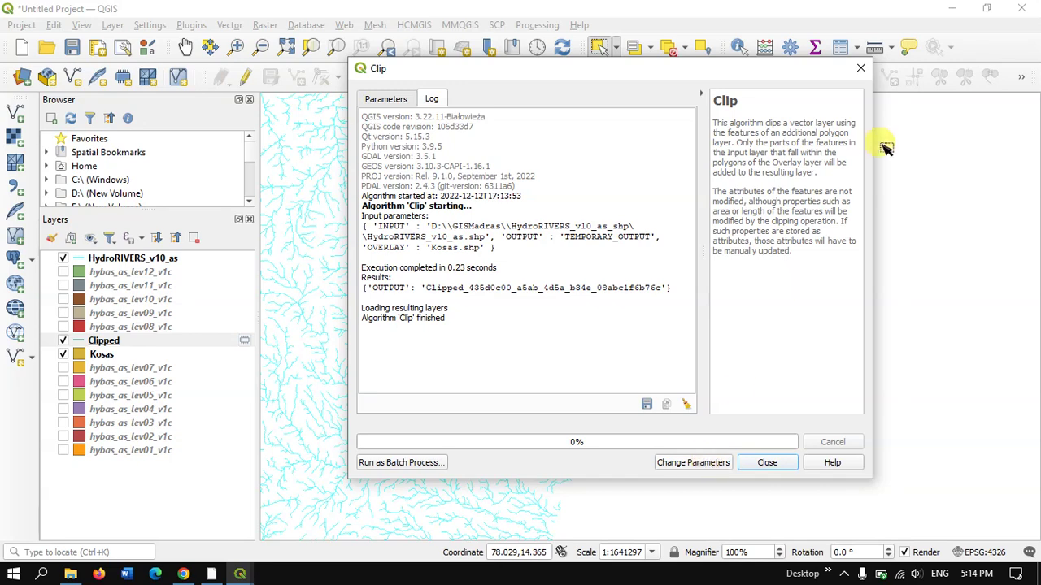
{"action": "left_click", "coordinate": [860, 67]}
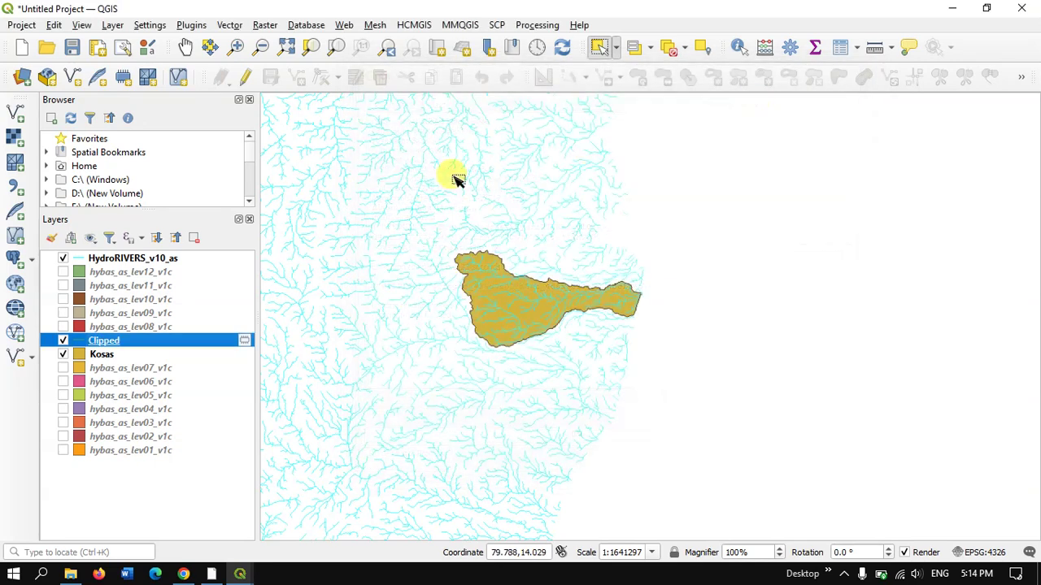
Hide the full HydroRIVERS_v10_as layer to leave only the clipped rivers over the Kosas basin.
{"action": "left_click", "coordinate": [63, 258]}
{"action": "scroll", "coordinate": [480, 271], "scroll_direction": "up", "scroll_amount": 1}
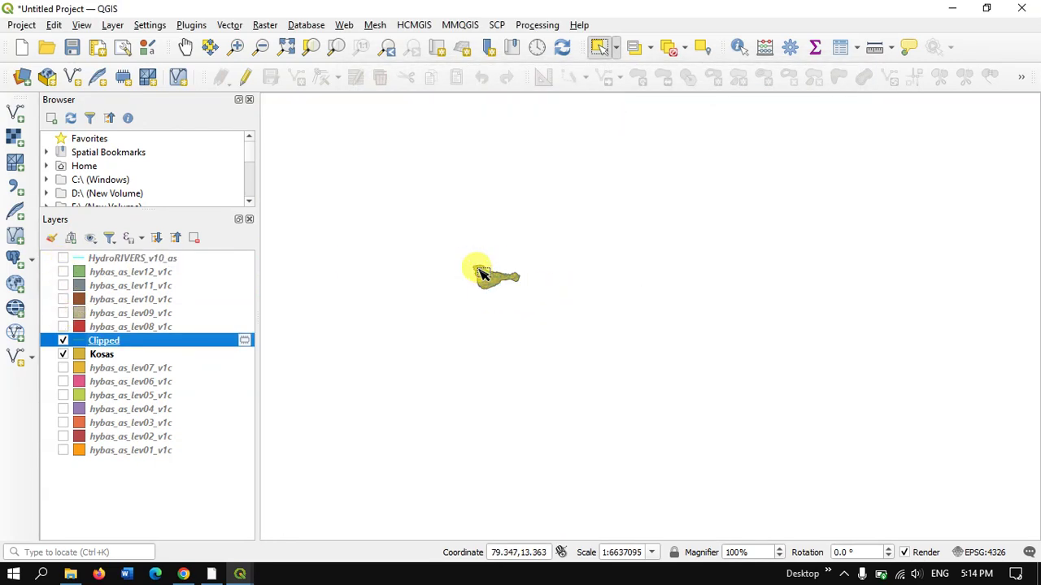